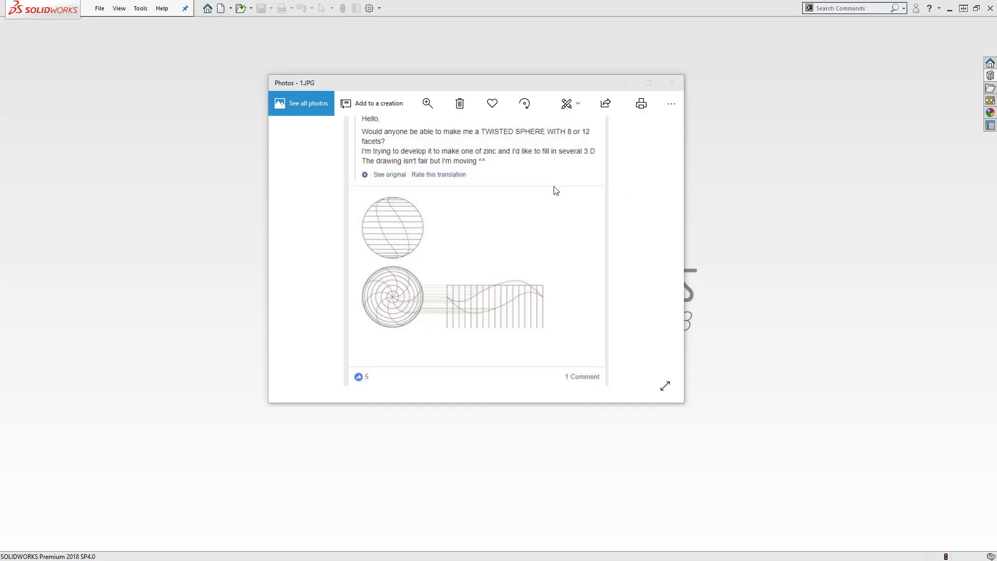
Read the posted request for a twisted sphere with 8 or 12 facets, then return to SOLIDWORKS.
double_click(545, 142)
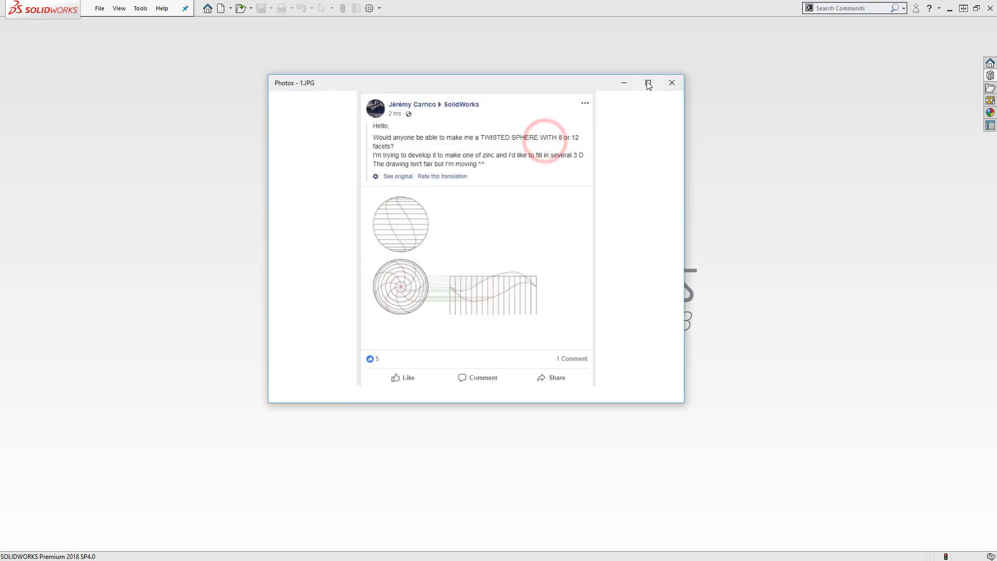
scroll(413, 130, up, 3)
drag(411, 138, 430, 111)
drag(512, 161, 528, 174)
scroll(498, 244, down, 2)
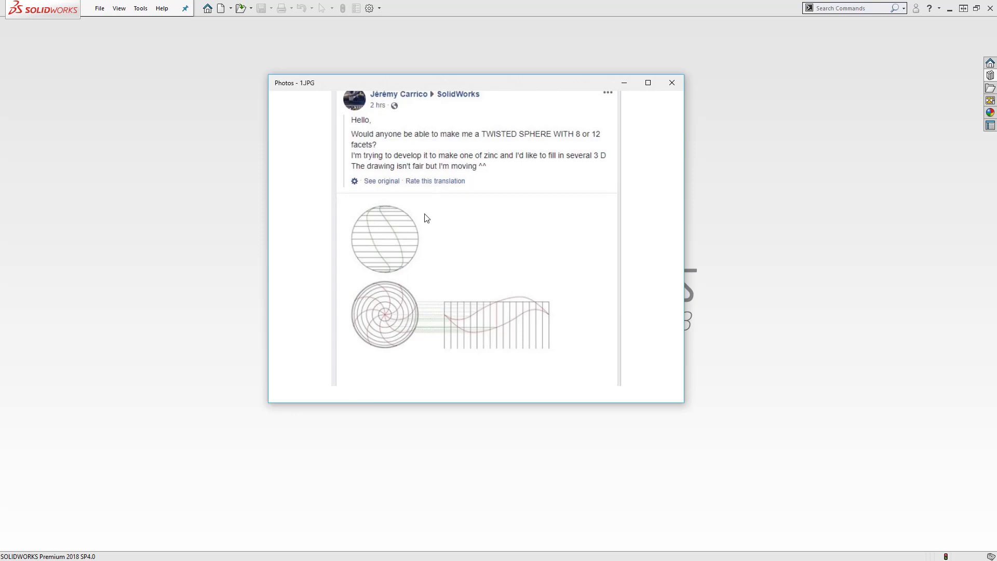
mouse_move(460, 239)
mouse_down()
mouse_move(466, 192)
mouse_move(472, 249)
mouse_up()
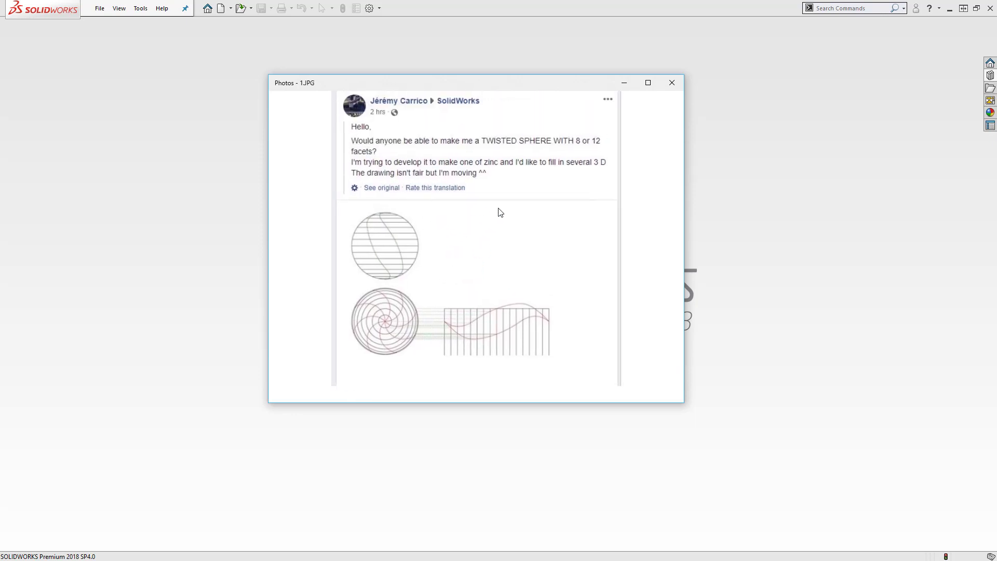
click(721, 159)
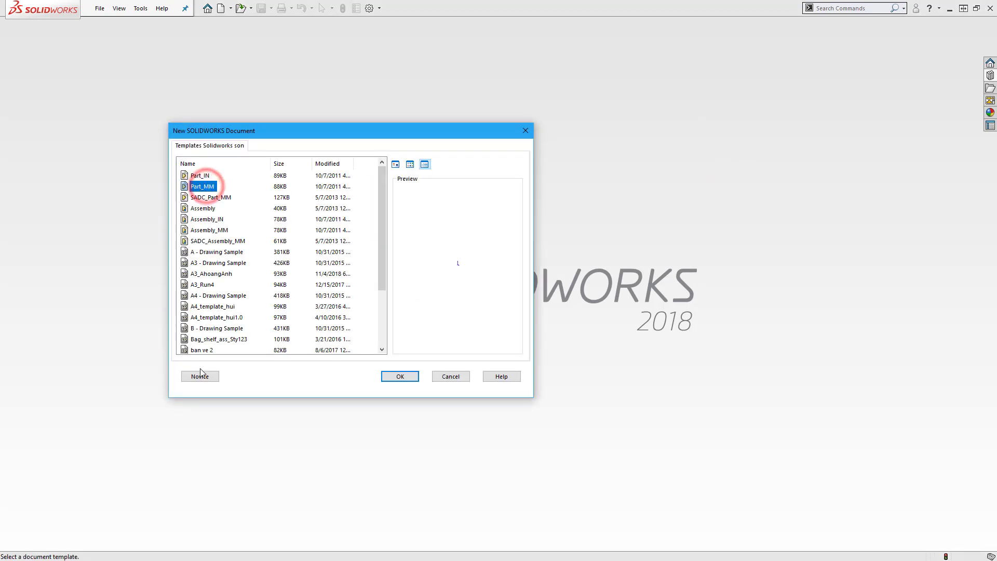
Create a new part and start a sketch on the Top Plane.
click(200, 376)
click(398, 376)
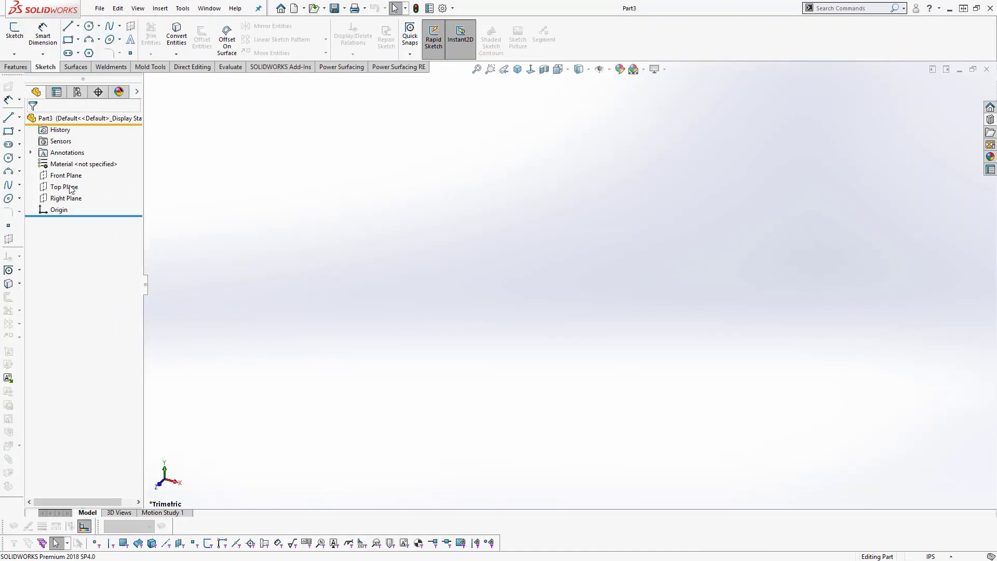
click(71, 188)
click(80, 170)
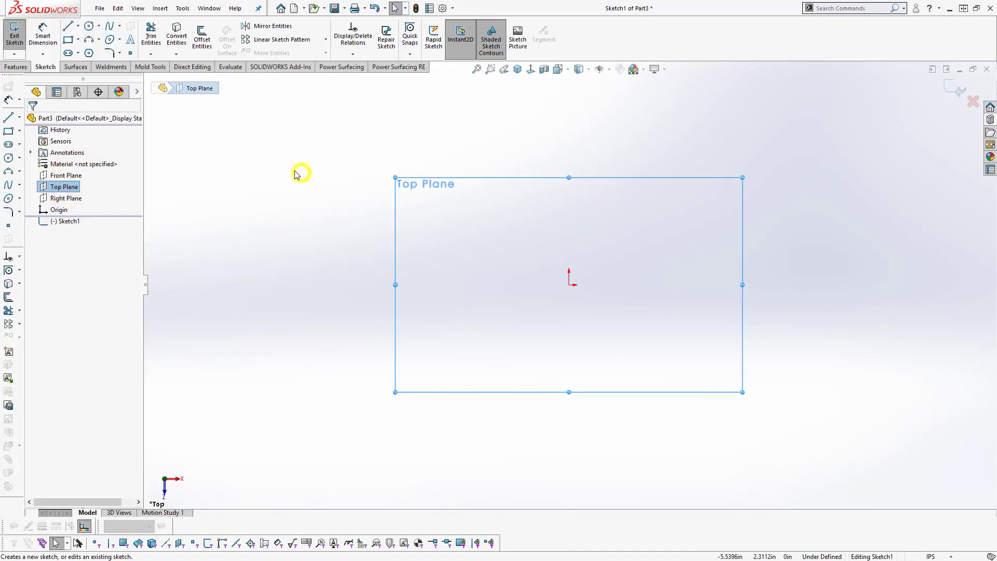
Draw a horizontal line through the origin and a circle centred on the origin reaching its left end.
right_drag(297, 175, 254, 171)
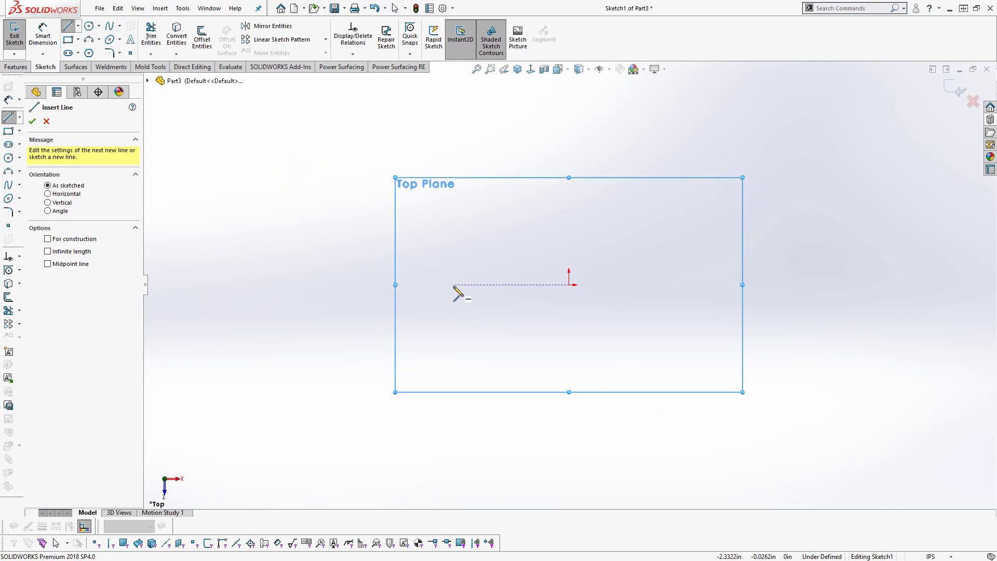
drag(454, 285, 674, 285)
key(Escape)
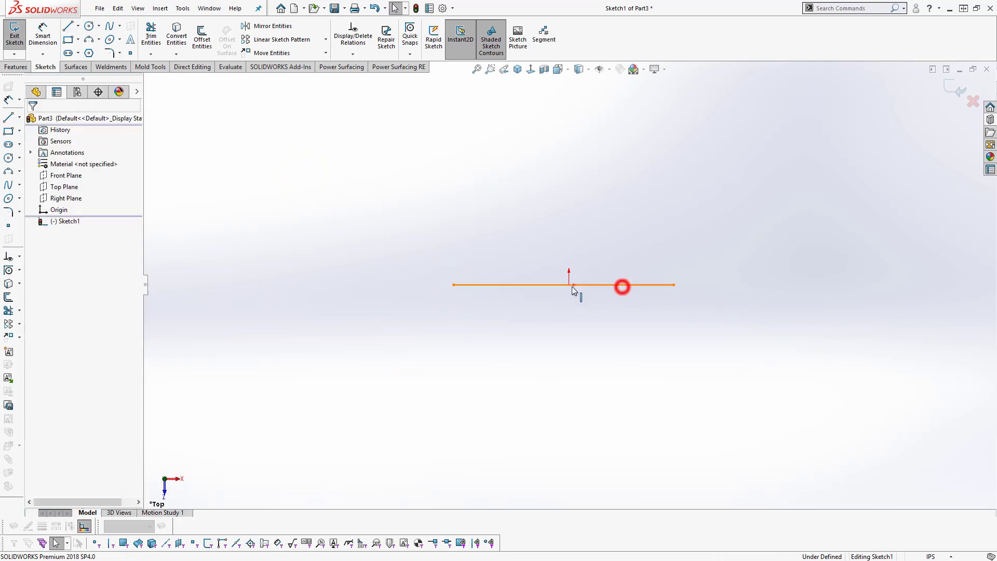
click(571, 285)
click(602, 238)
click(575, 330)
right_drag(590, 349, 638, 348)
drag(570, 284, 510, 294)
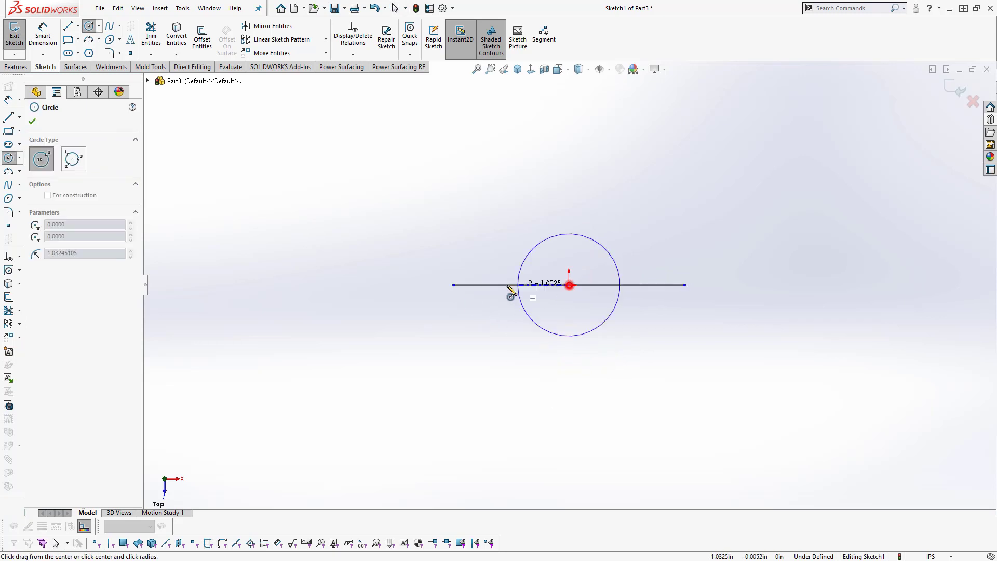
click(454, 285)
key(Escape)
Trim away the circle's lower half and make the horizontal line construction geometry.
right_drag(518, 315, 492, 357)
drag(466, 419, 496, 372)
key(Escape)
click(511, 284)
click(552, 256)
Dimension the construction line to 150.00 and place the dimension below the sketch.
right_drag(549, 378, 552, 298)
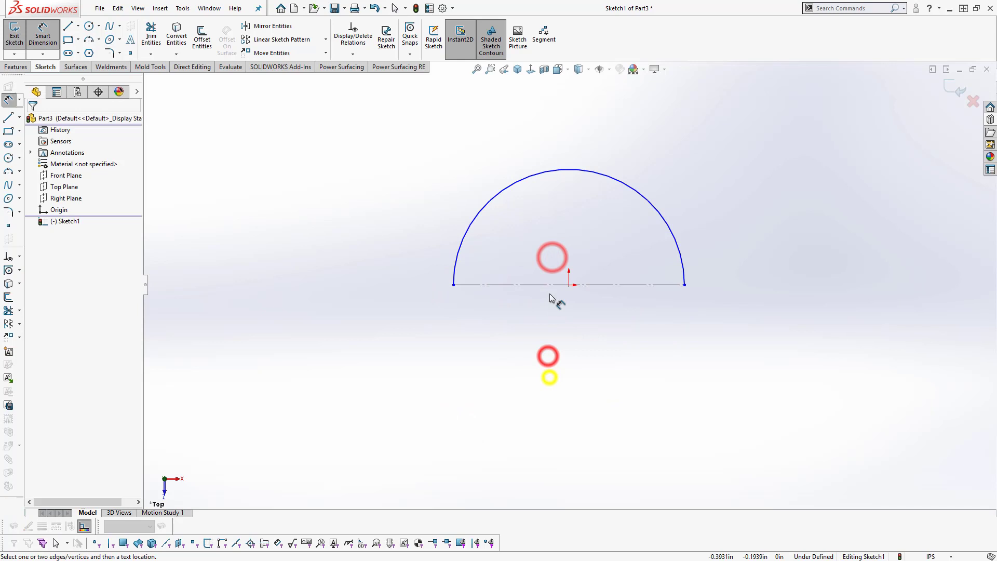
click(550, 285)
click(546, 309)
key(Return)
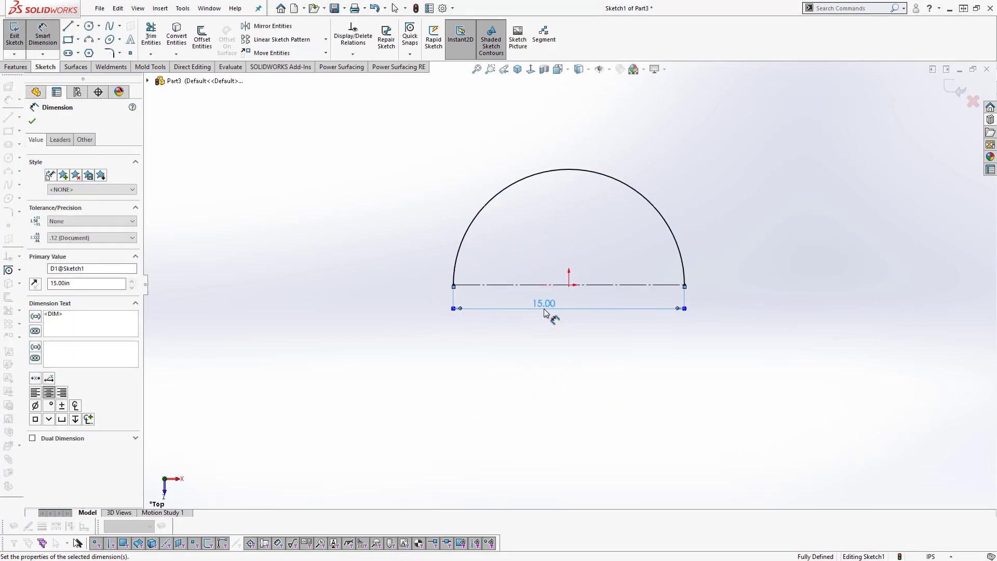
double_click(544, 307)
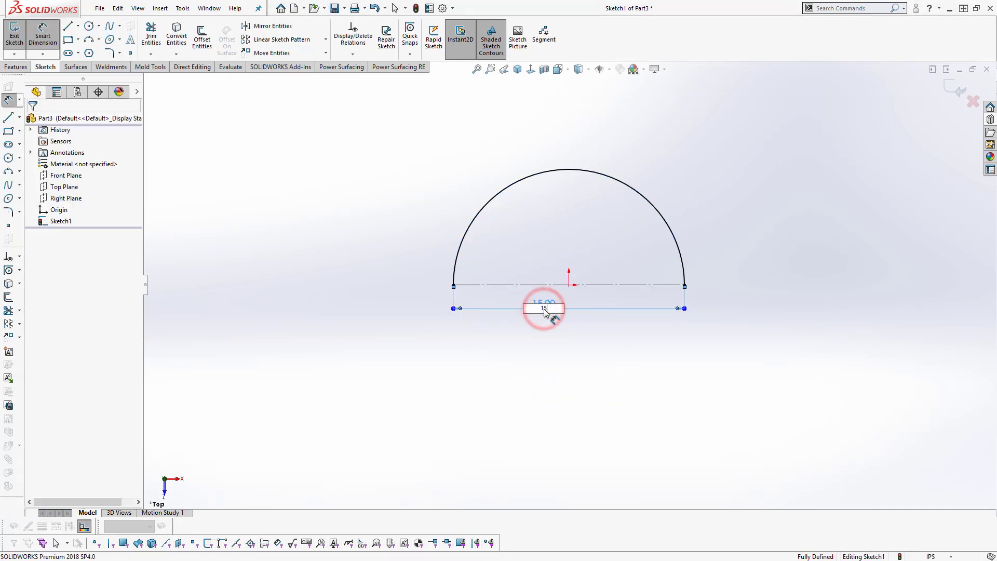
key(Return)
click(543, 439)
scroll(544, 400, up, 15)
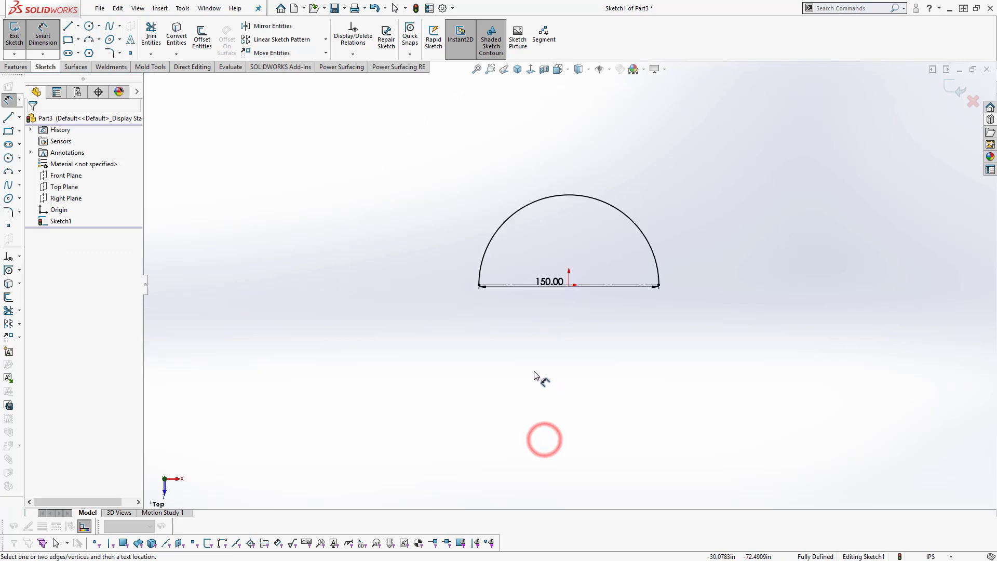
drag(556, 278, 555, 351)
click(372, 262)
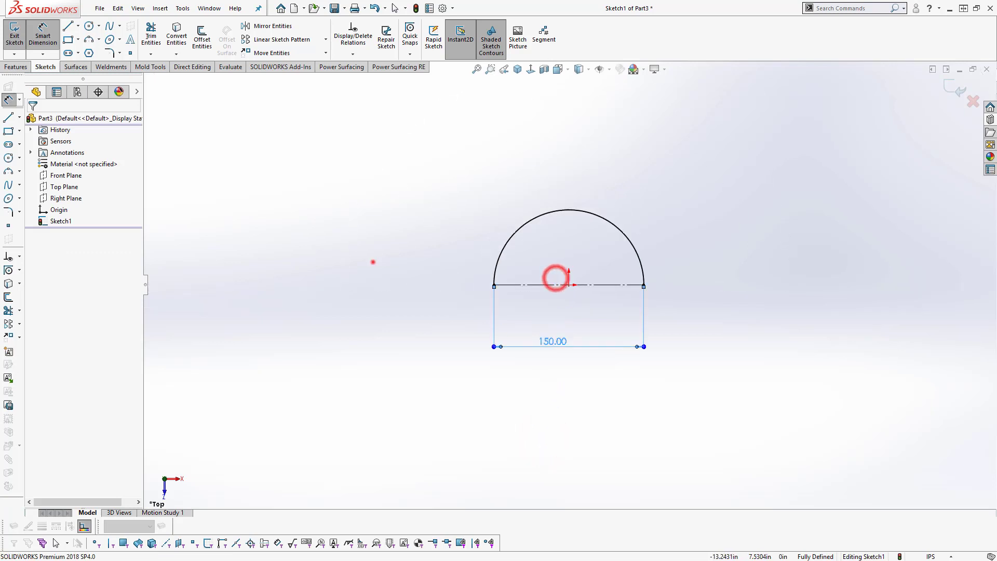
Revolve the semicircle sketch into a spherical surface.
click(82, 65)
click(47, 34)
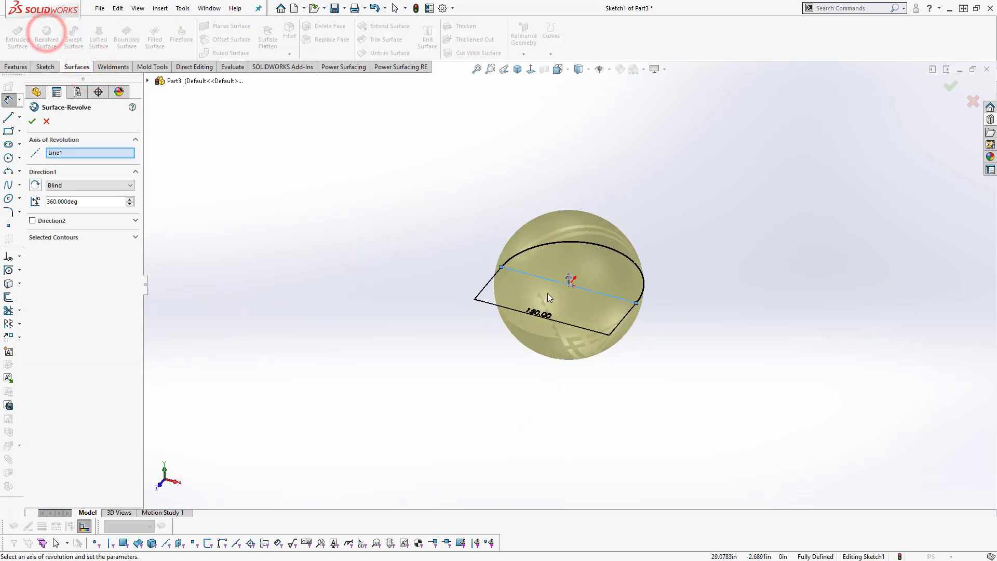
click(949, 85)
click(345, 210)
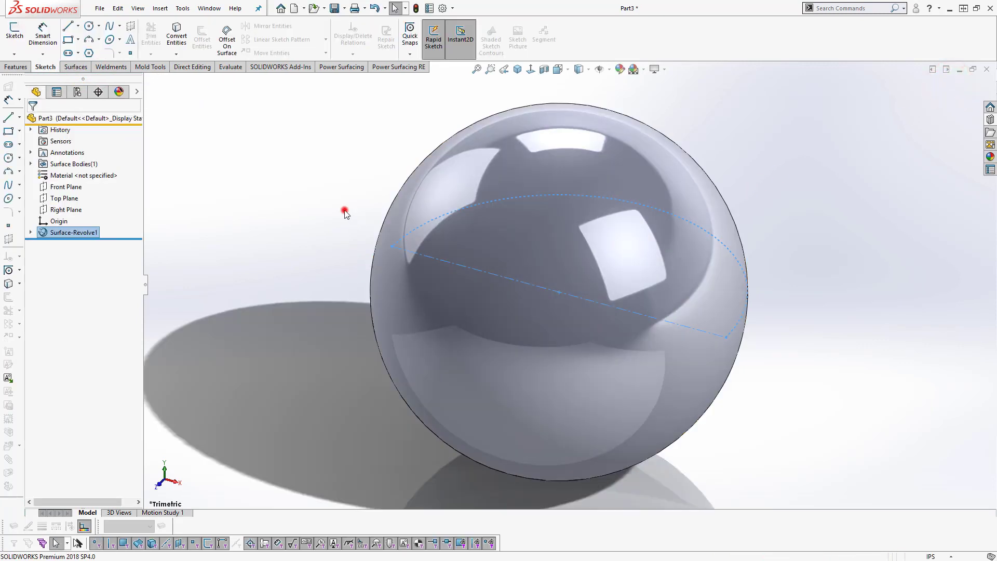
scroll(347, 204, up, 2)
click(329, 218)
Create Axis1 at the intersection of the Front and Right Planes.
click(75, 187)
ctrl+click(67, 210)
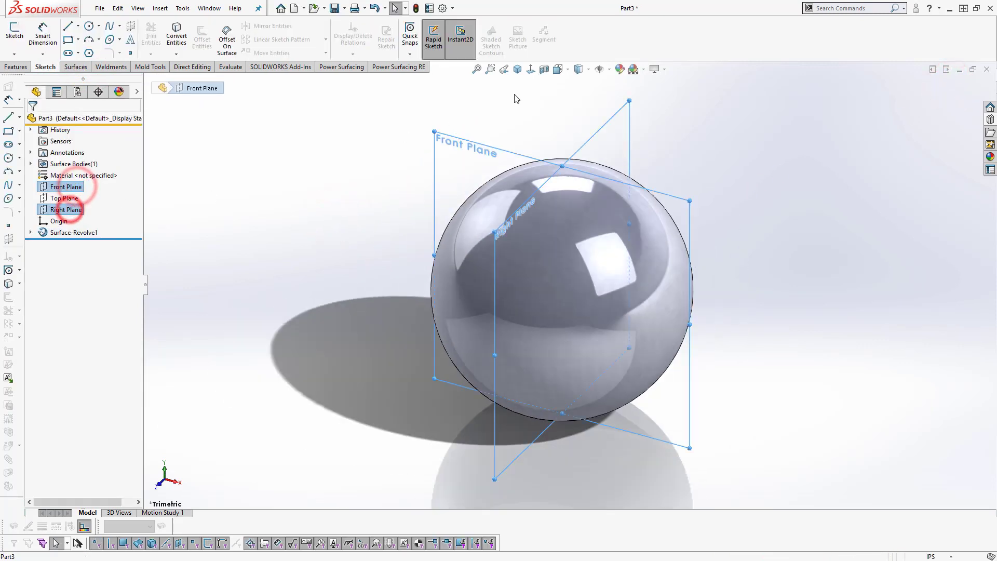
click(17, 66)
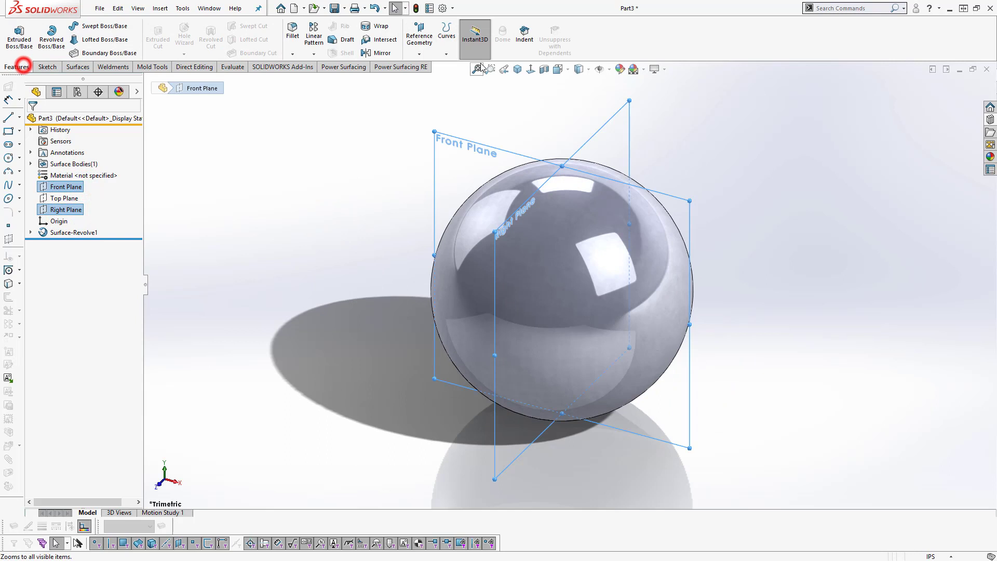
click(419, 54)
click(429, 80)
click(950, 87)
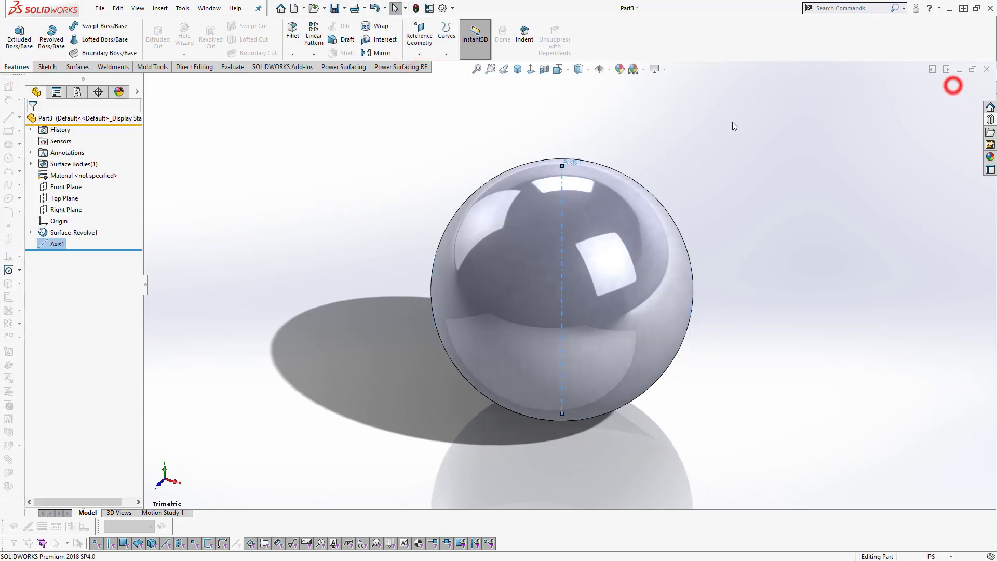
click(733, 123)
click(307, 192)
click(66, 189)
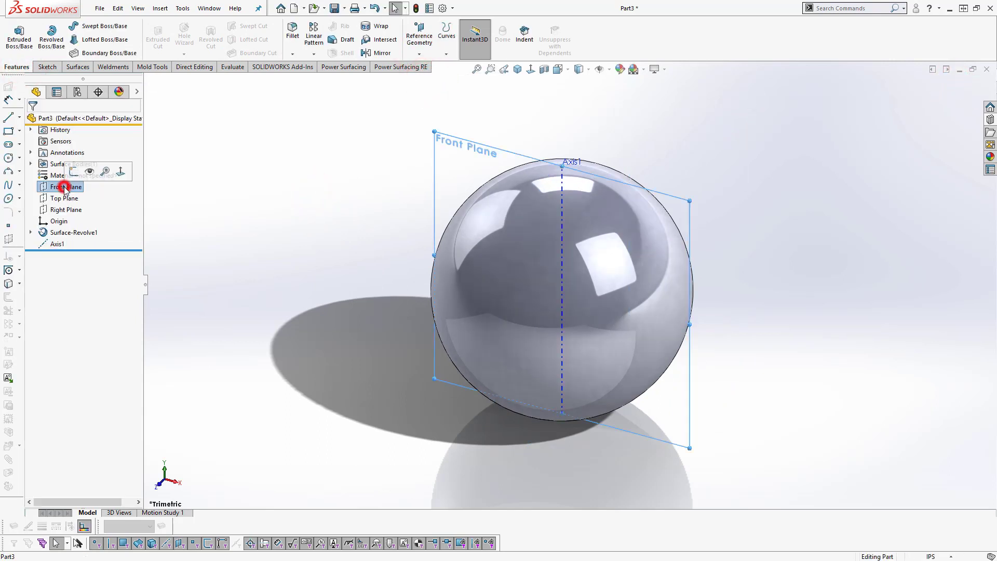
On the Front Plane, draw a spline from the top of Axis1 through an upper-left point to the sphere centre.
click(76, 178)
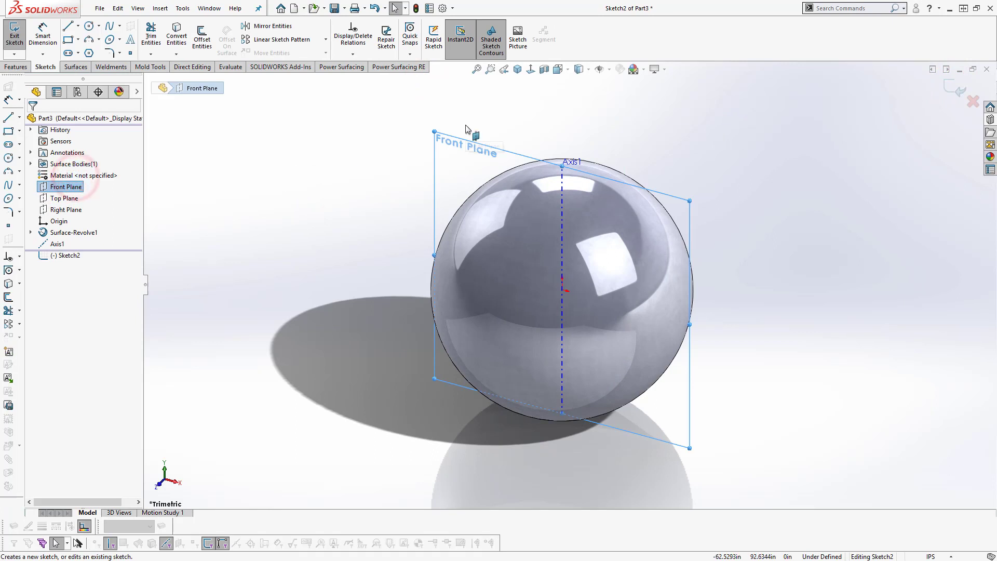
click(475, 136)
click(333, 164)
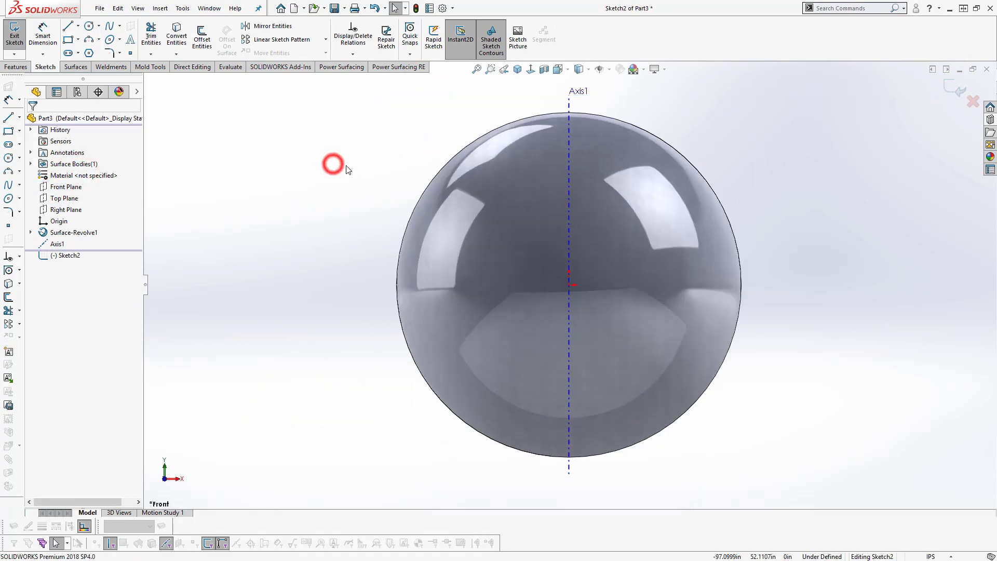
click(568, 113)
click(520, 152)
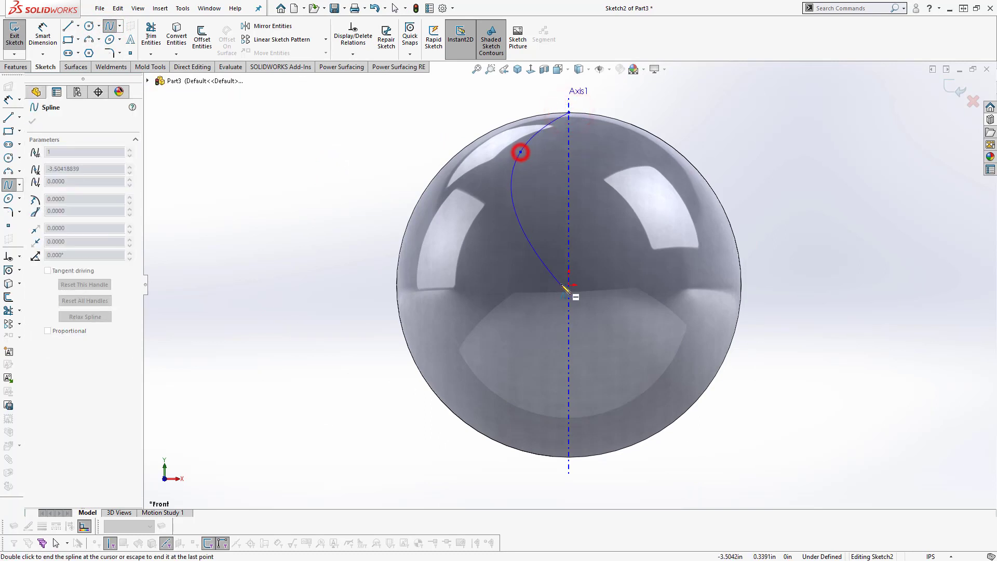
double_click(569, 286)
Draw a horizontal construction line from the sphere centre out to the right.
key(l)
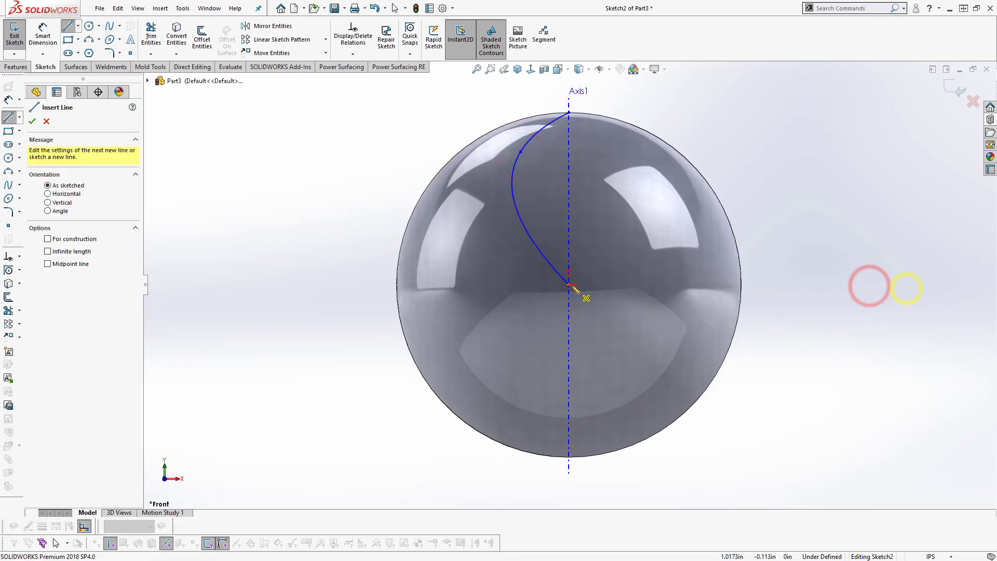
click(569, 285)
double_click(788, 285)
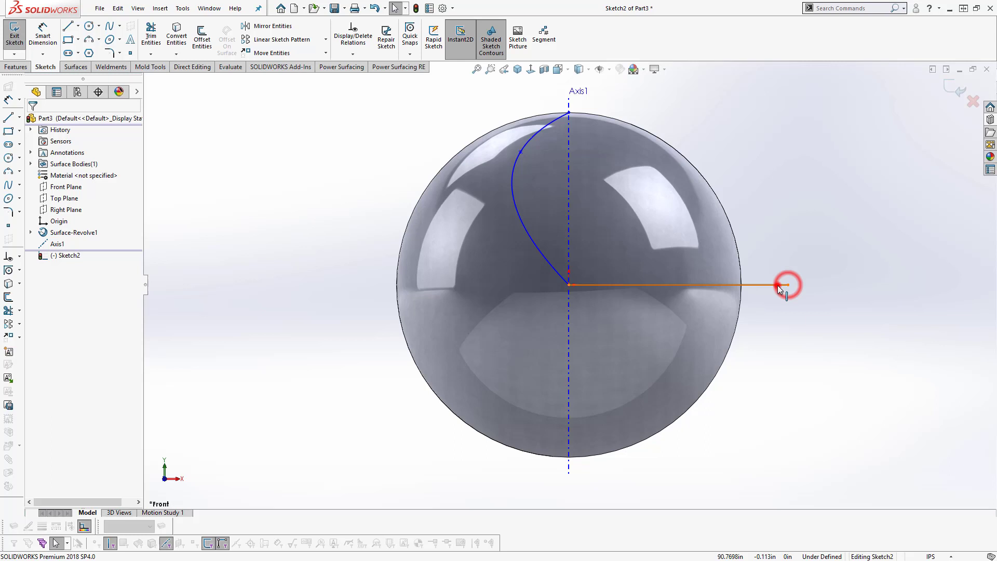
click(784, 285)
click(819, 256)
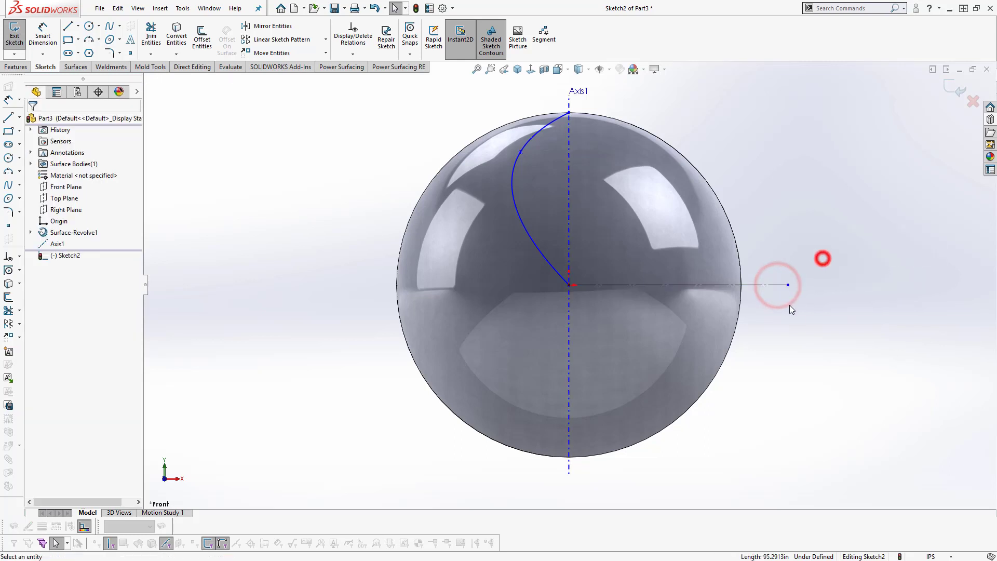
click(569, 112)
click(799, 154)
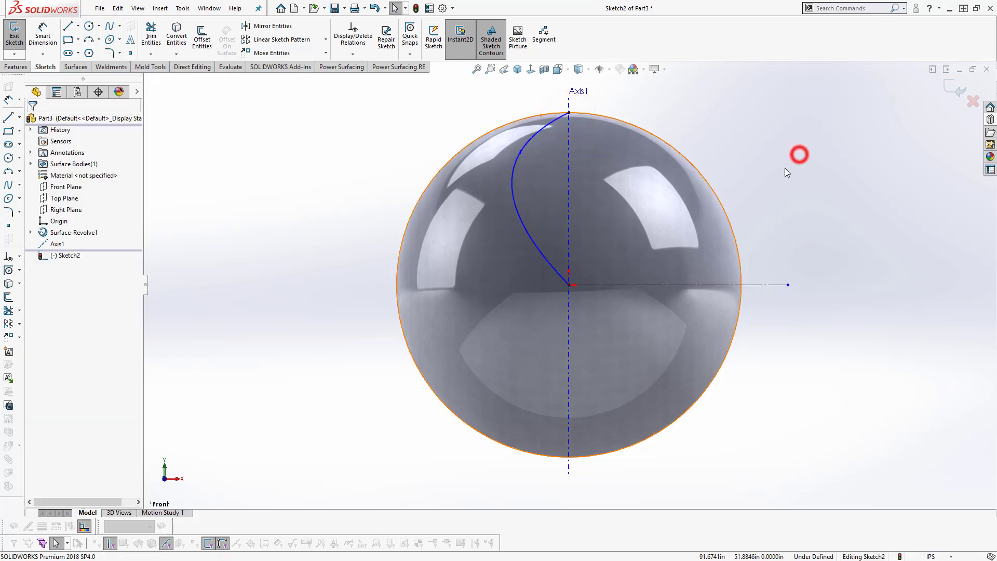
Mirror the spline about the horizontal centreline to form the lower curve.
click(268, 26)
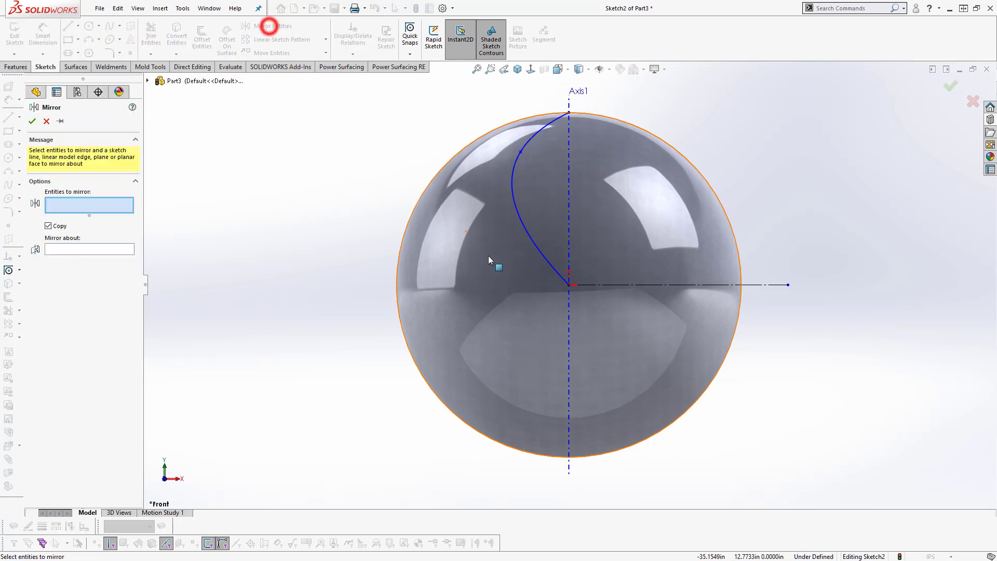
click(518, 217)
right_click(517, 217)
click(623, 285)
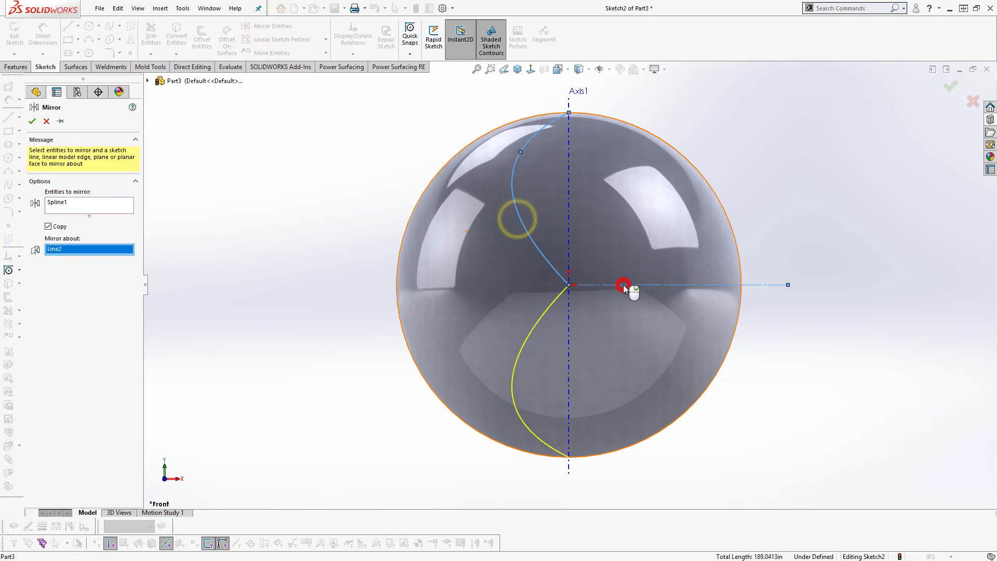
right_click(623, 285)
right_click(819, 326)
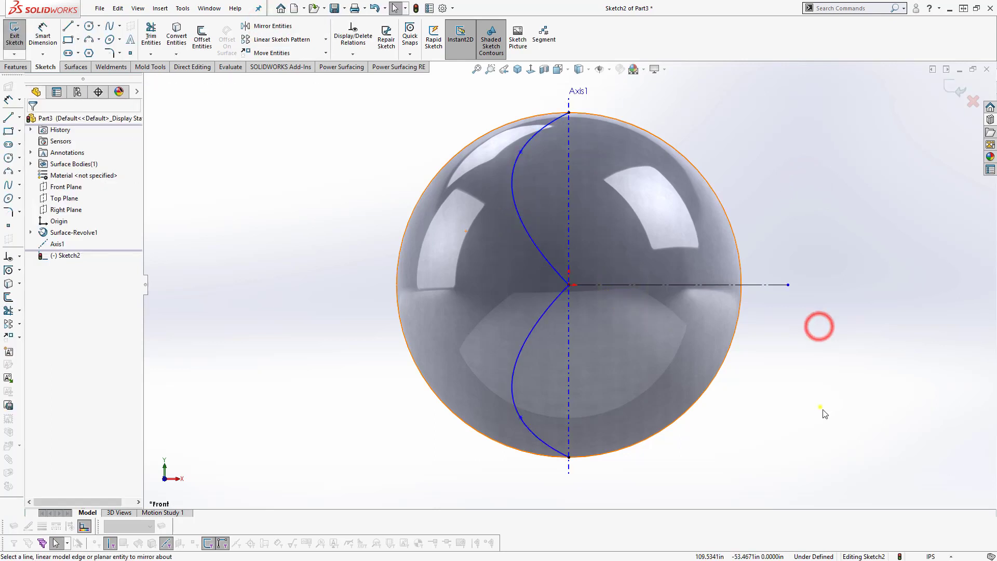
right_drag(751, 127, 819, 158)
Draw a vertical line from the sphere centre down past the bottom of the sphere.
drag(568, 286, 570, 488)
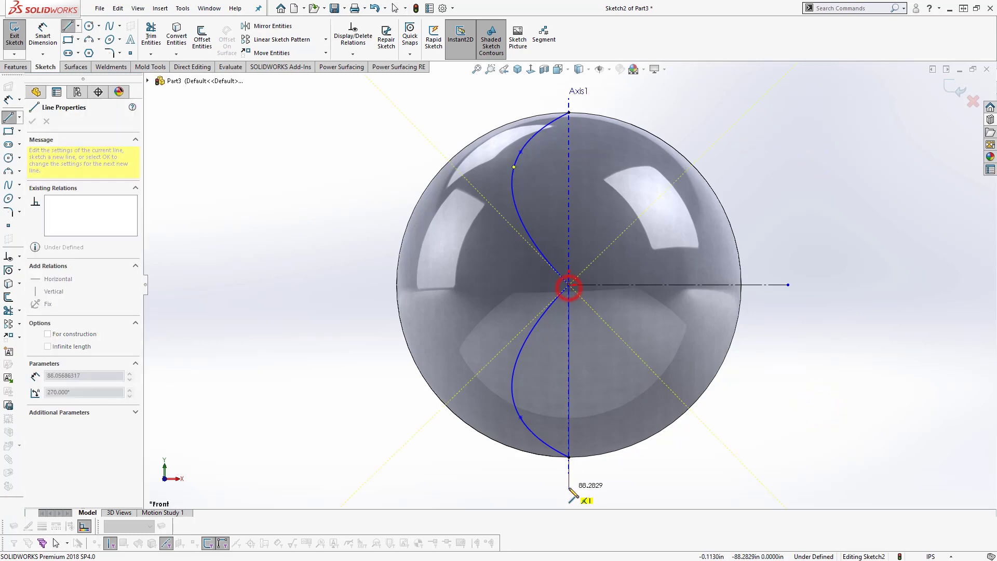
click(572, 498)
key(Escape)
scroll(719, 372, up, 3)
scroll(543, 239, down, 5)
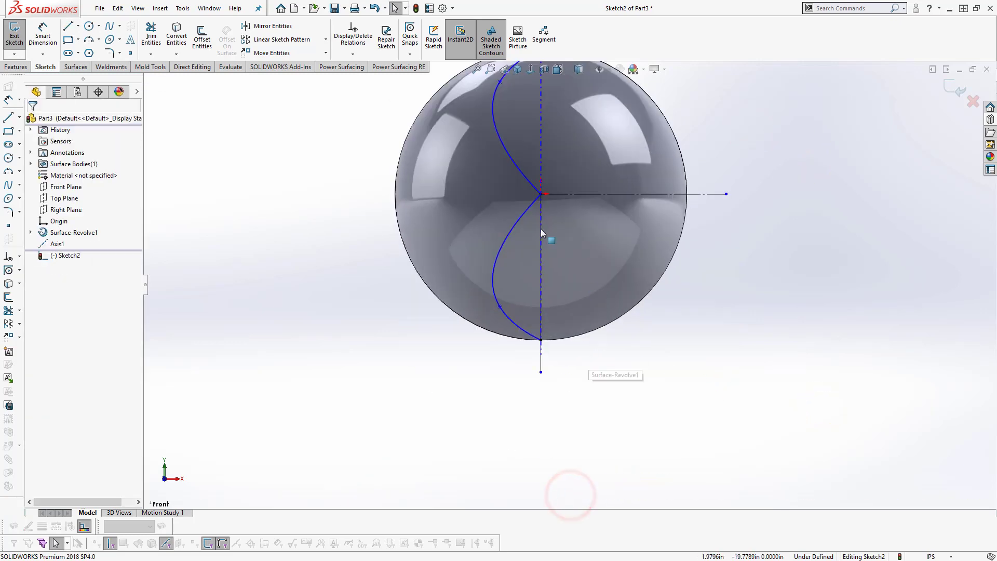
click(545, 276)
click(597, 247)
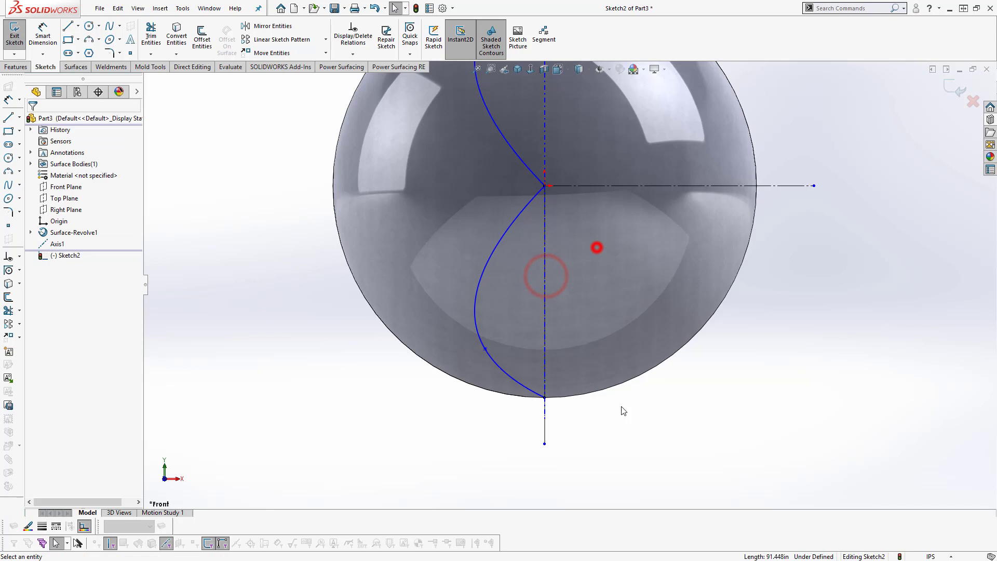
click(625, 430)
Mirror the lower curve about the vertical centreline.
click(474, 294)
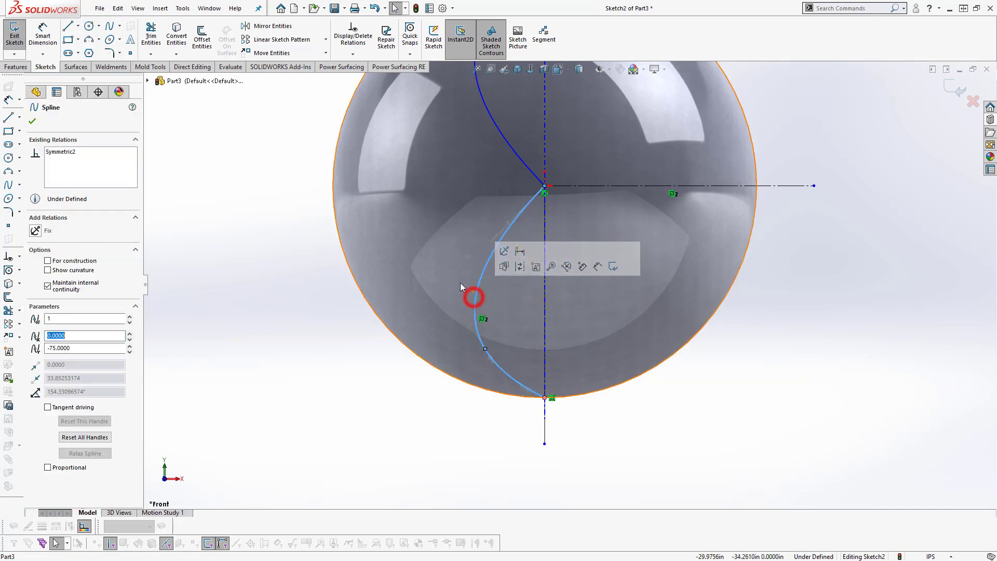
click(264, 26)
click(545, 240)
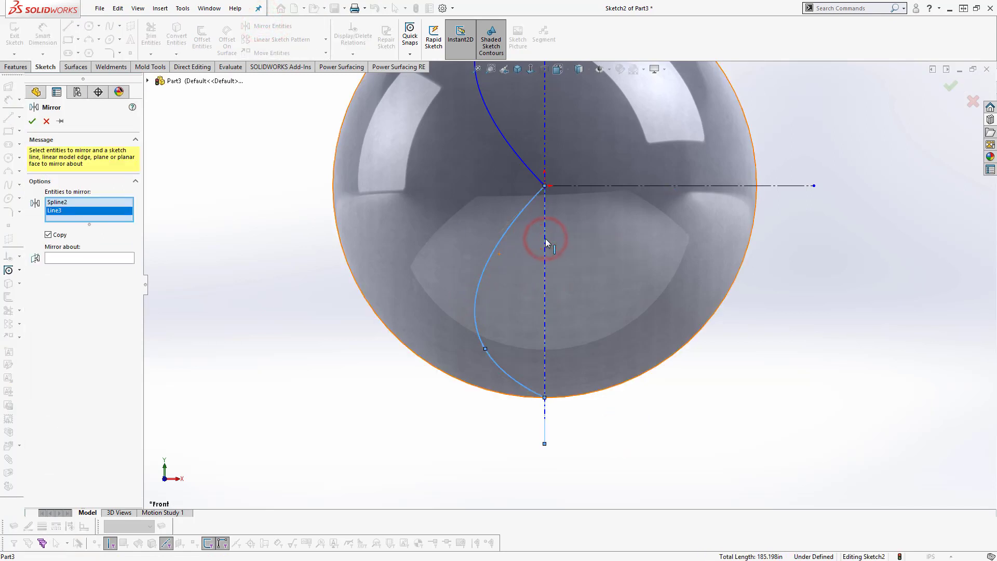
right_click(70, 211)
click(79, 229)
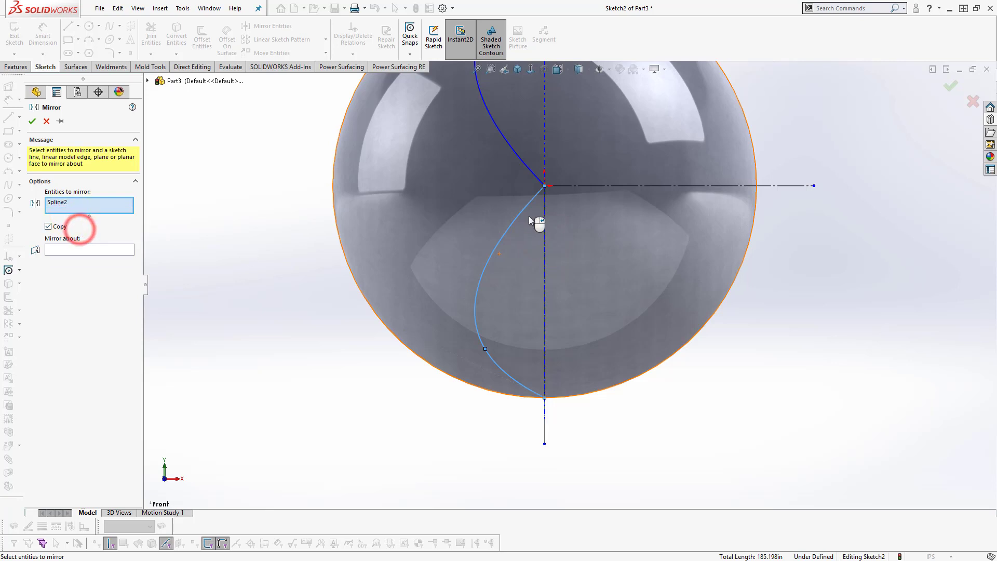
click(62, 248)
click(547, 223)
right_click(547, 223)
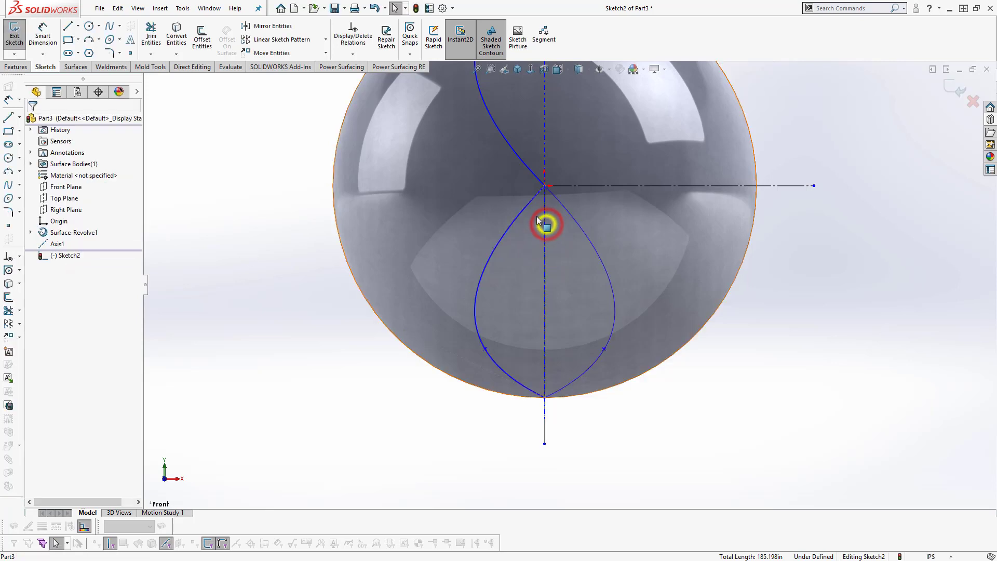
Add an Equal Curvature relation between the right-hand and upper-left curves at the centre.
click(523, 213)
click(618, 182)
key(z)
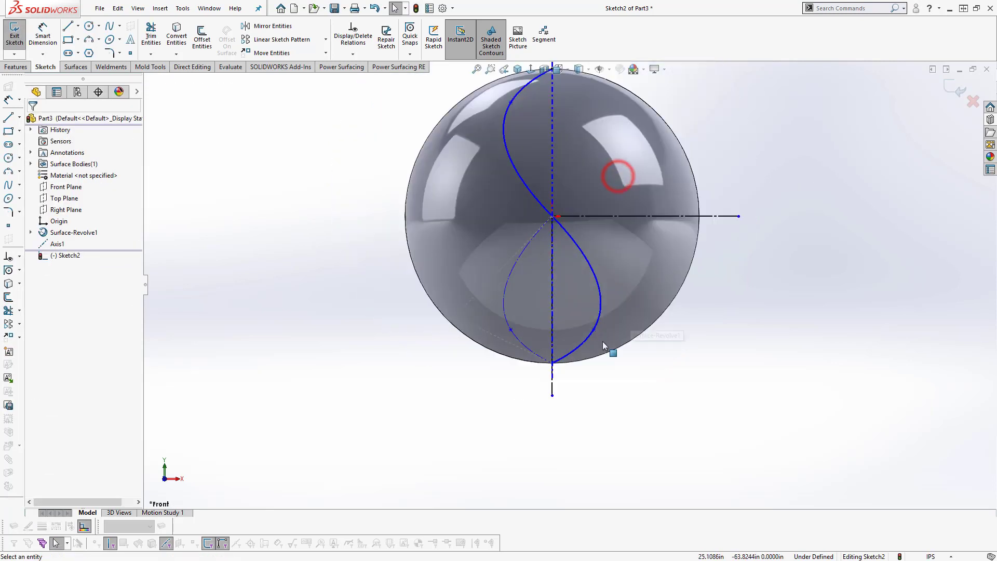
click(552, 217)
scroll(556, 186, down, 4)
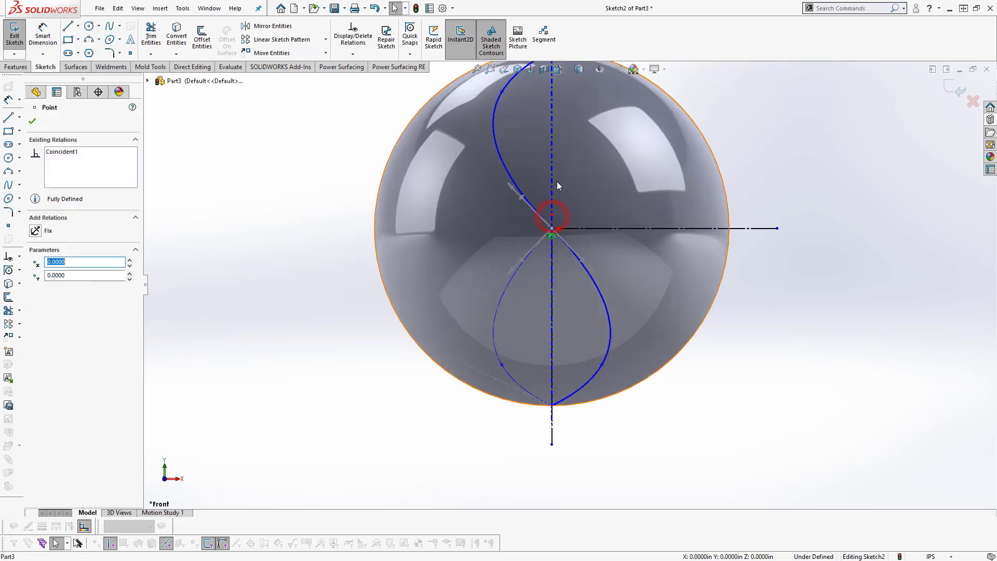
key(Escape)
click(555, 284)
ctrl+click(544, 269)
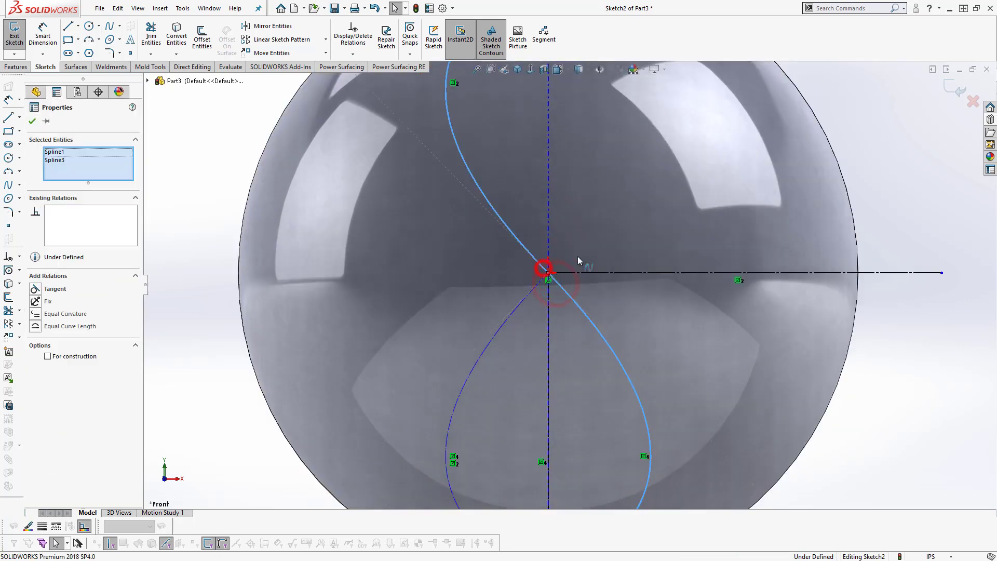
click(605, 223)
scroll(598, 230, up, 9)
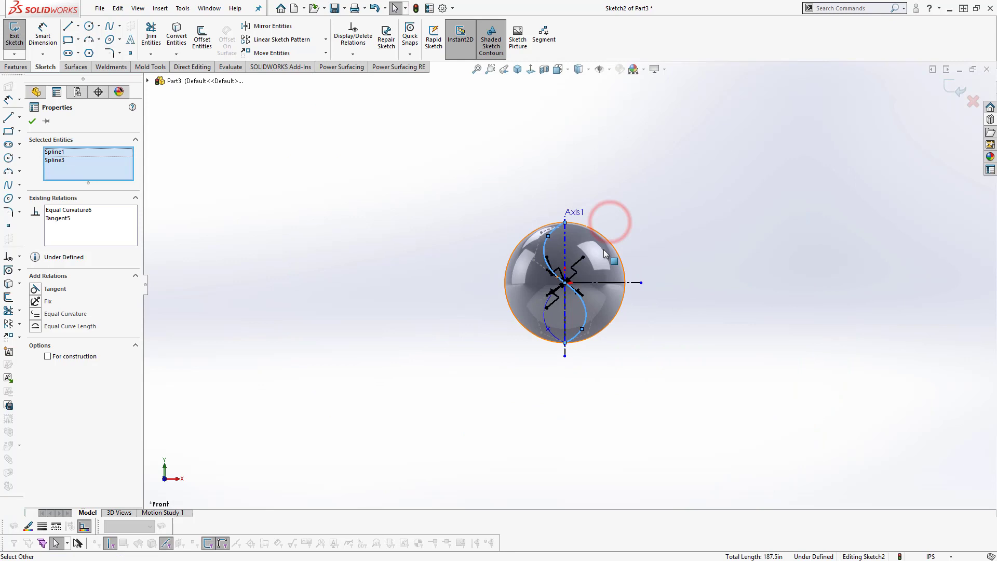
key(Escape)
Drag spline control points to widen the curves' bulges.
scroll(587, 220, down, 5)
scroll(556, 283, up, 4)
scroll(552, 346, down, 3)
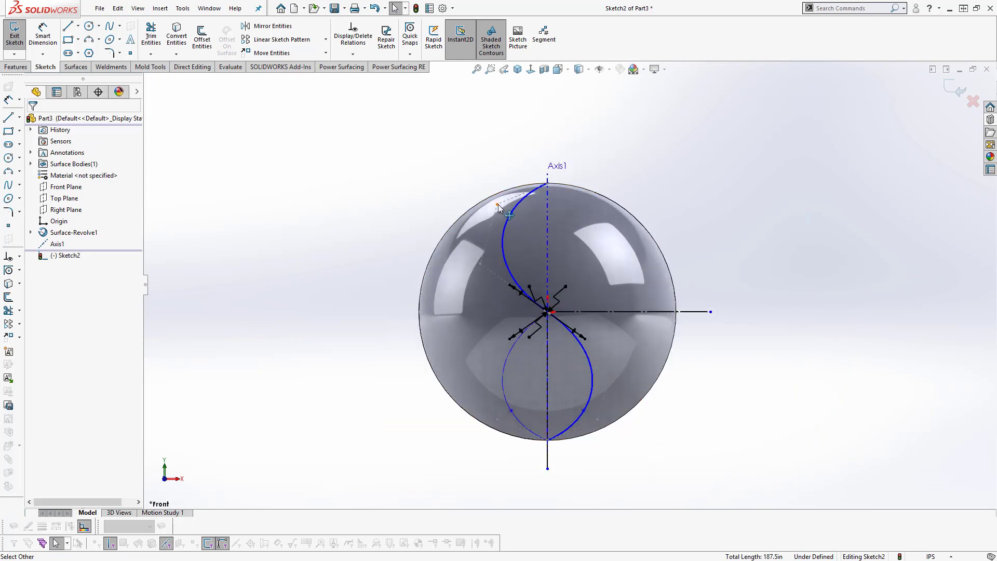
drag(497, 203, 522, 203)
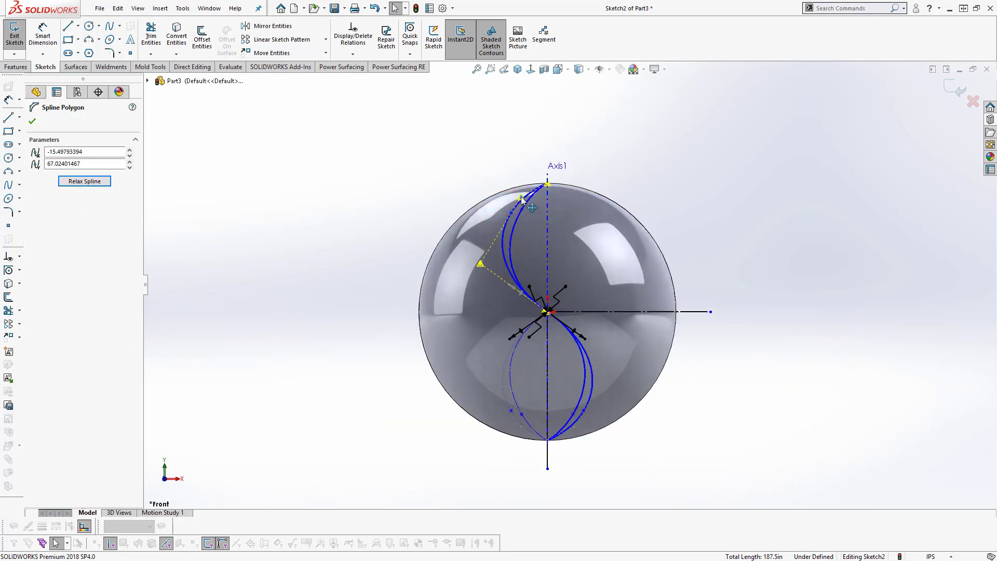
drag(498, 188, 496, 187)
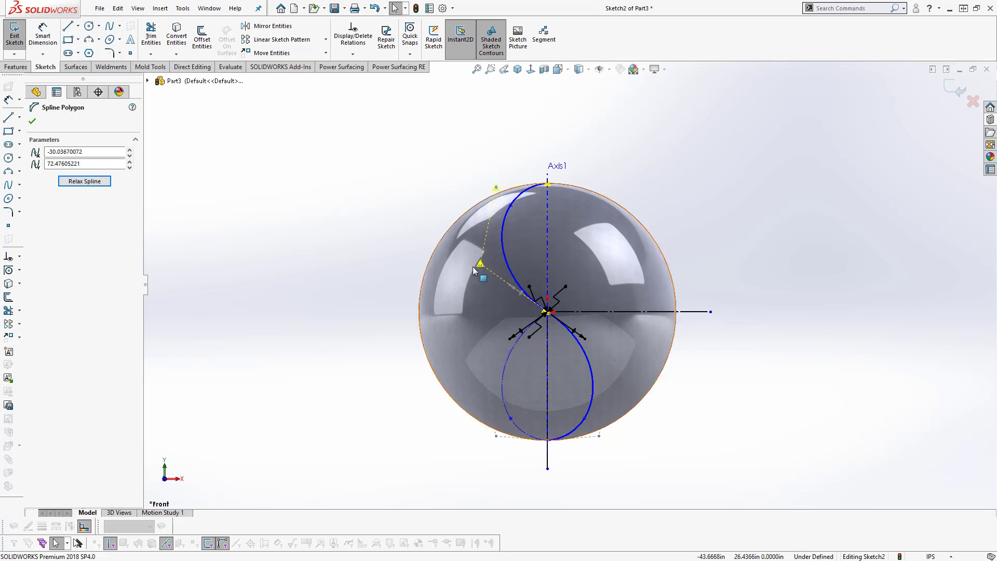
click(475, 265)
click(370, 201)
drag(476, 264, 500, 265)
click(683, 185)
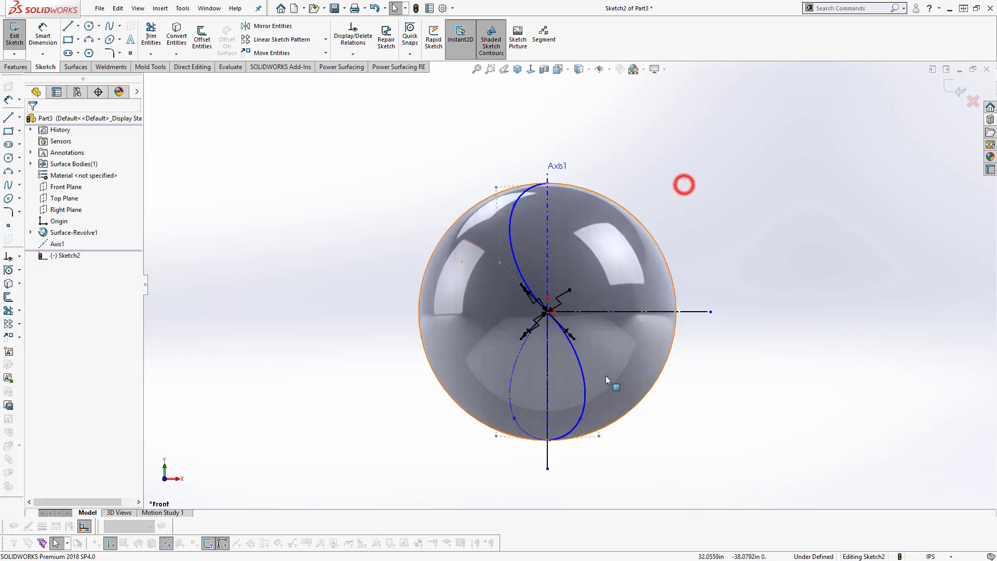
Move an upper curve point down and left, then exit the sketch.
scroll(605, 375, down, 3)
scroll(593, 272, up, 3)
click(520, 150)
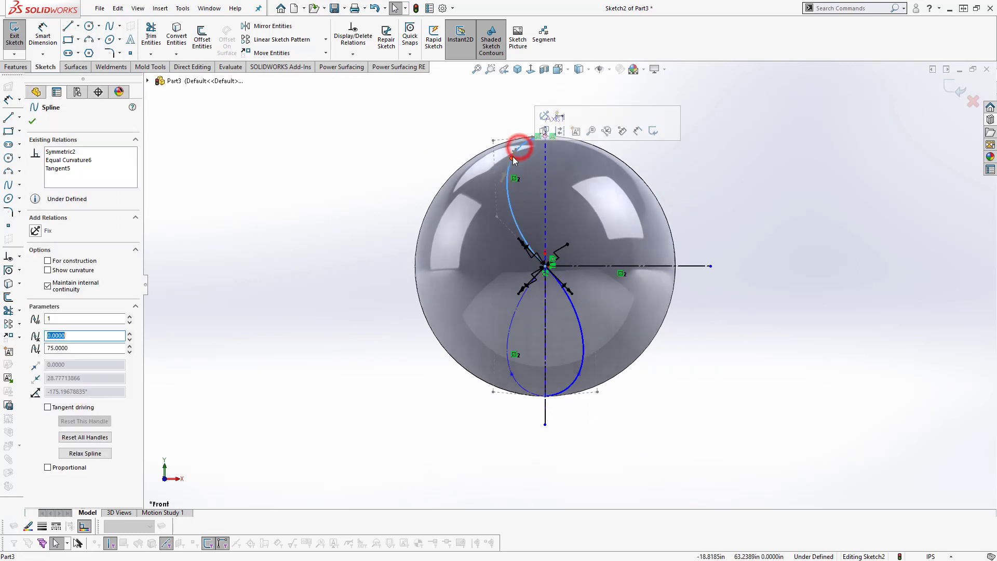
drag(520, 150, 505, 165)
click(762, 157)
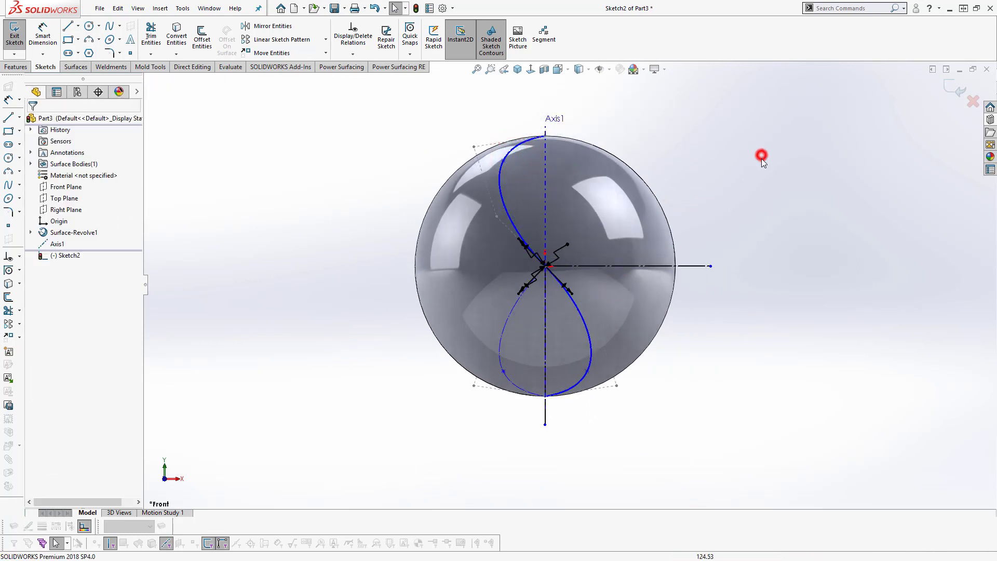
scroll(536, 170, up, 2)
scroll(536, 171, down, 2)
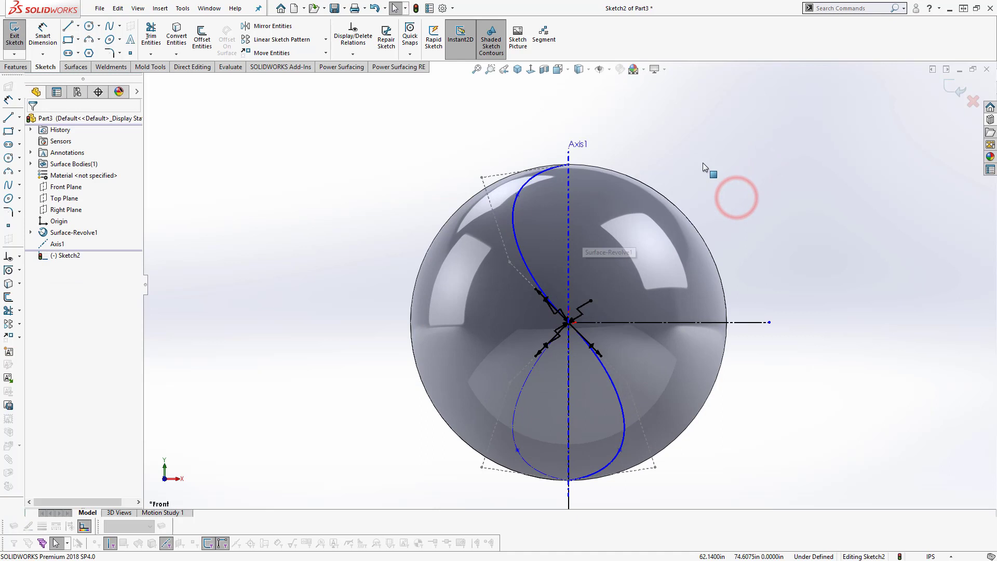
click(707, 158)
click(954, 86)
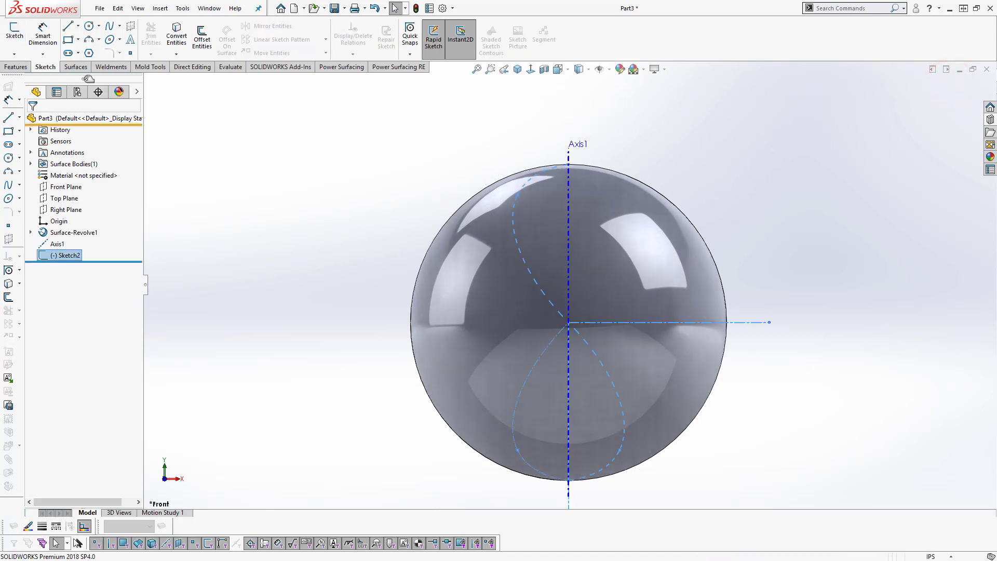
Extrude the S-curve sketch as a surface about 113.02 in long, creating Surface-Extrude1.
click(17, 67)
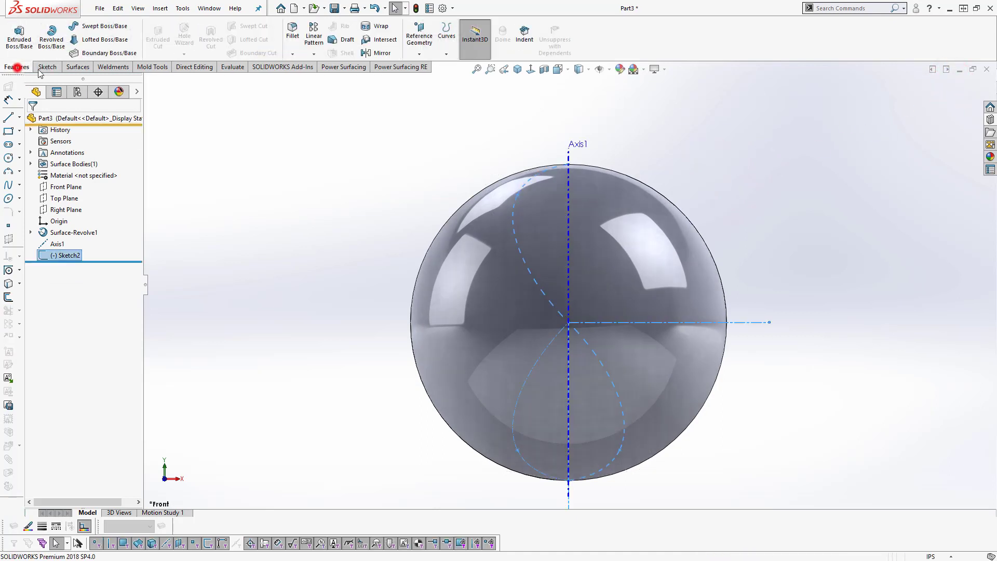
click(178, 67)
click(76, 67)
click(19, 36)
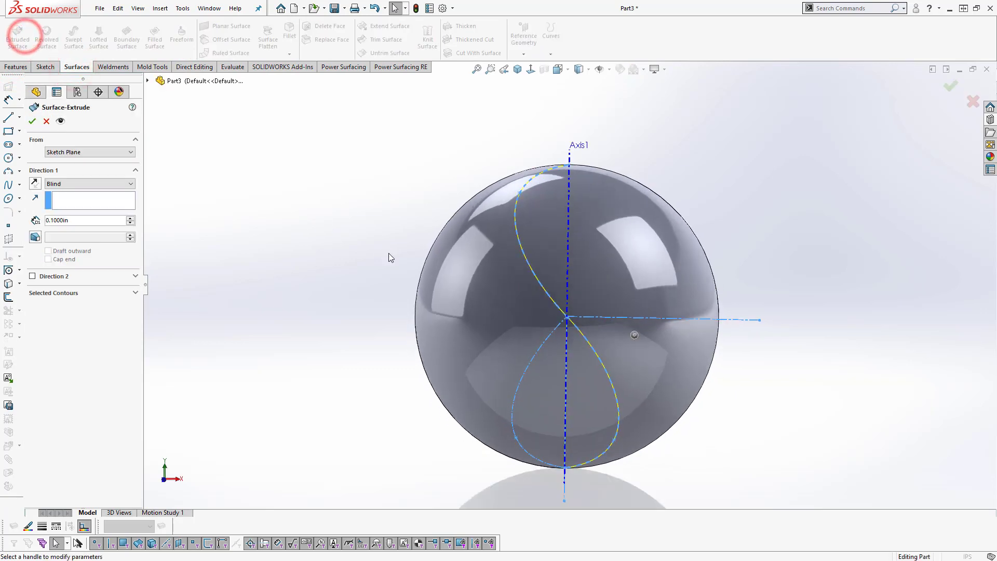
drag(601, 296, 520, 377)
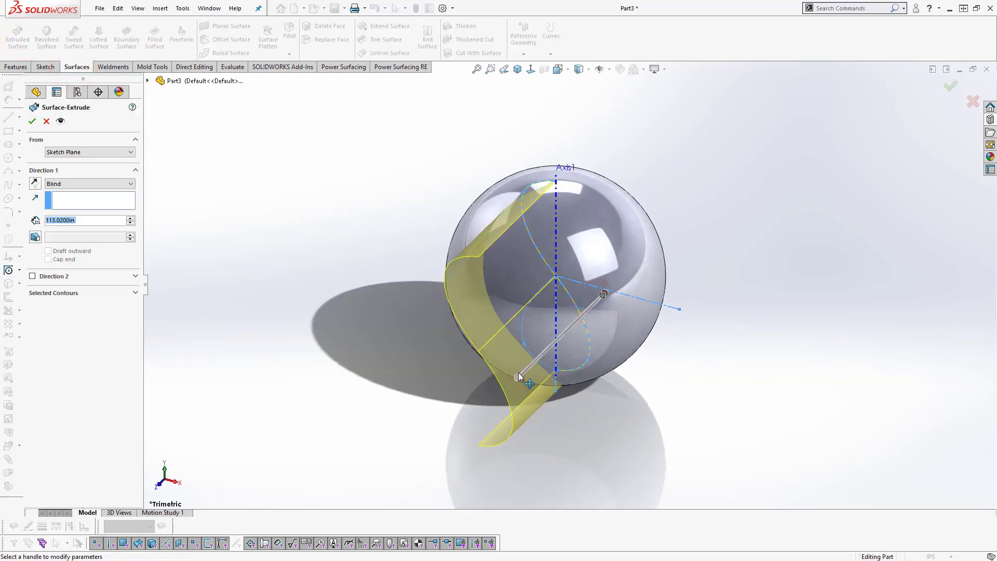
right_click(519, 376)
middle_drag(391, 307, 453, 333)
click(298, 368)
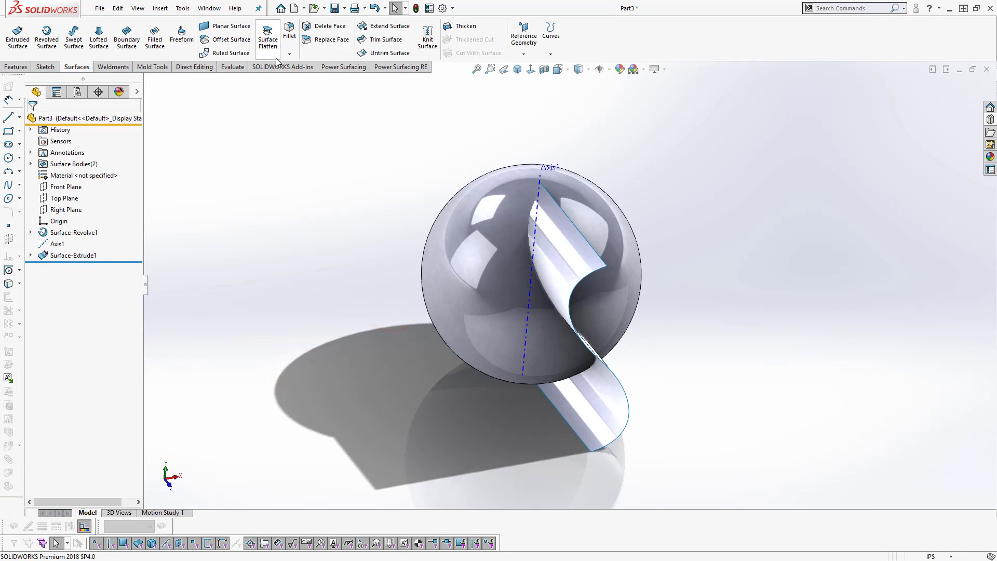
Circular-pattern the Surface-Extrude1 body around Axis1: 8 instances over 360°.
click(16, 66)
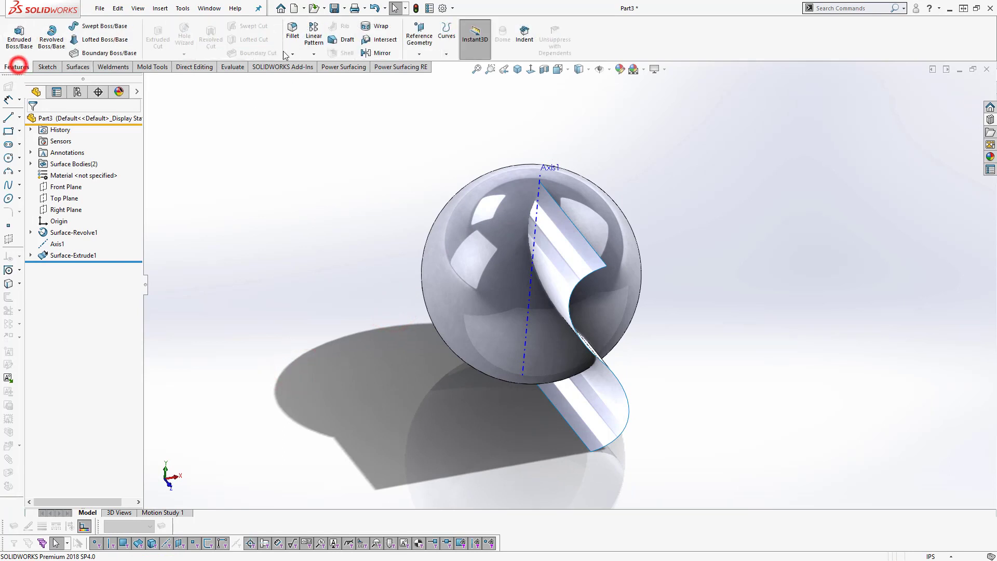
click(316, 57)
click(325, 82)
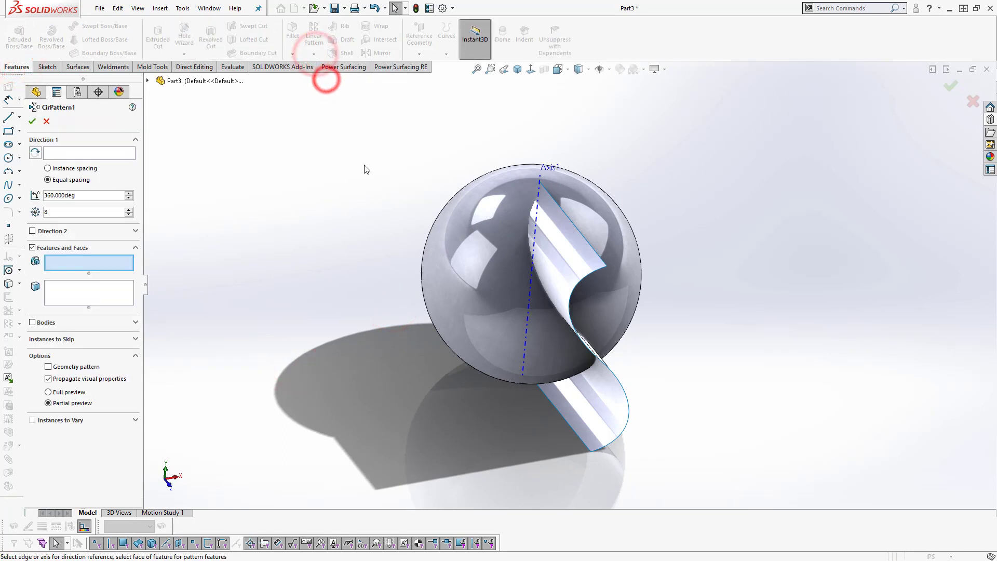
click(70, 153)
click(537, 183)
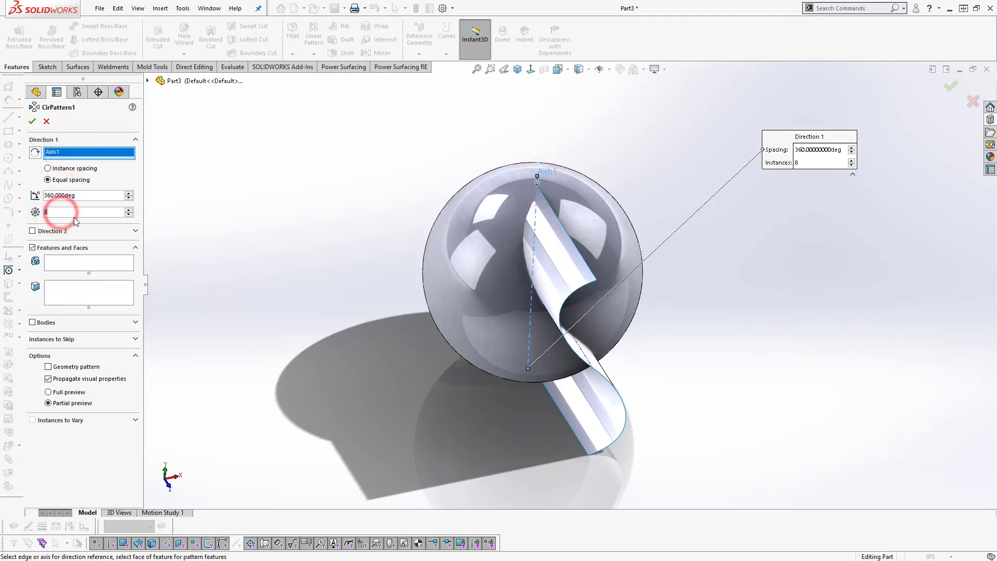
click(32, 247)
click(33, 264)
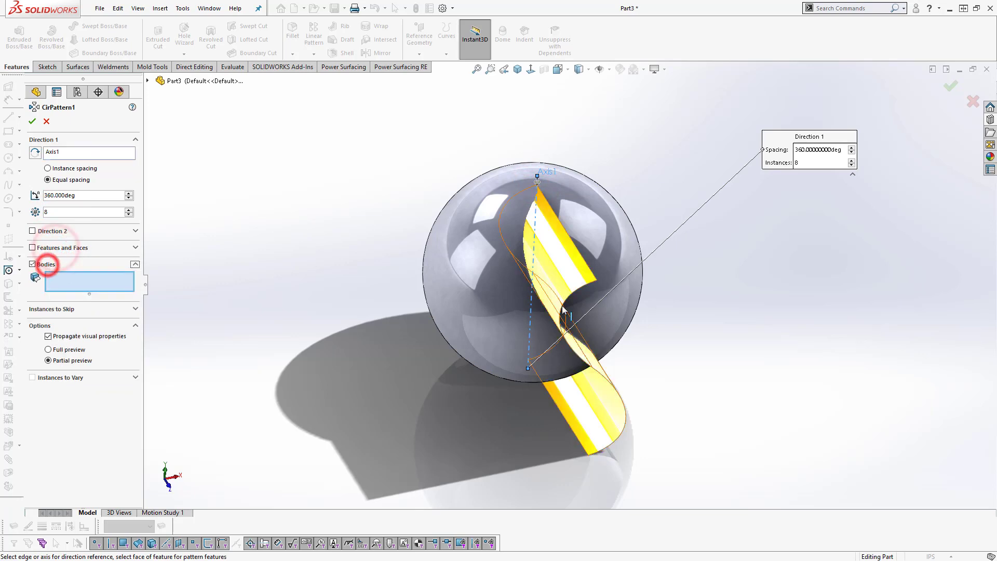
click(552, 275)
mouse_move(452, 349)
middle_down()
mouse_move(482, 268)
mouse_move(395, 260)
middle_up()
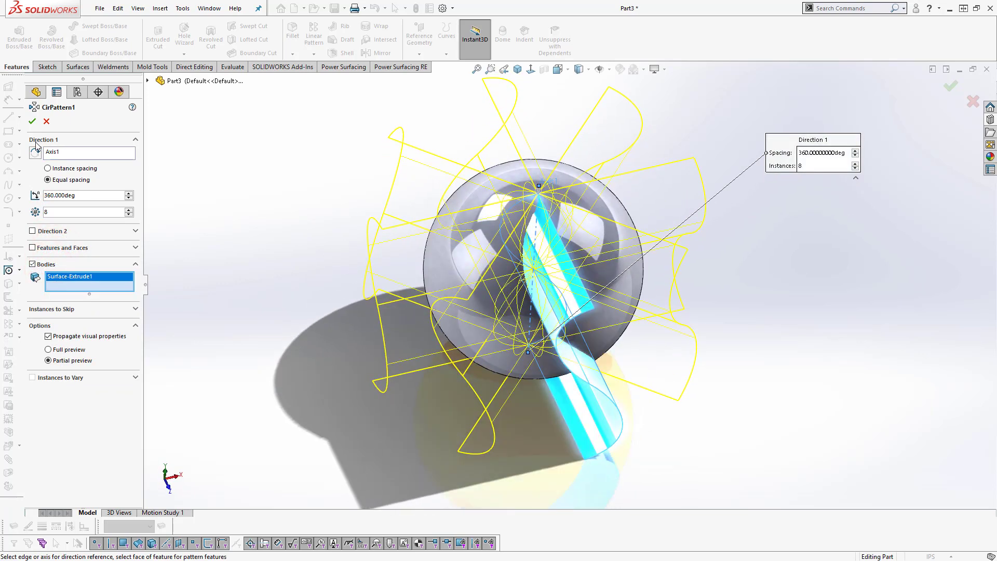
click(31, 121)
middle_drag(283, 198, 456, 345)
scroll(613, 185, down, 2)
middle_drag(613, 185, 395, 207)
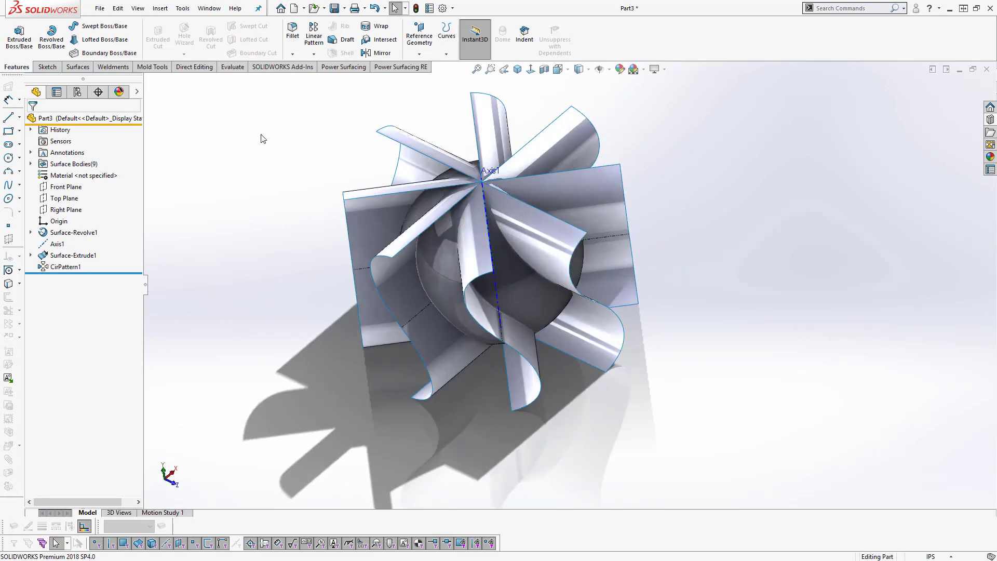
Start a Split and pick the eight twisted ribbon surfaces as trim tools.
click(202, 69)
click(202, 34)
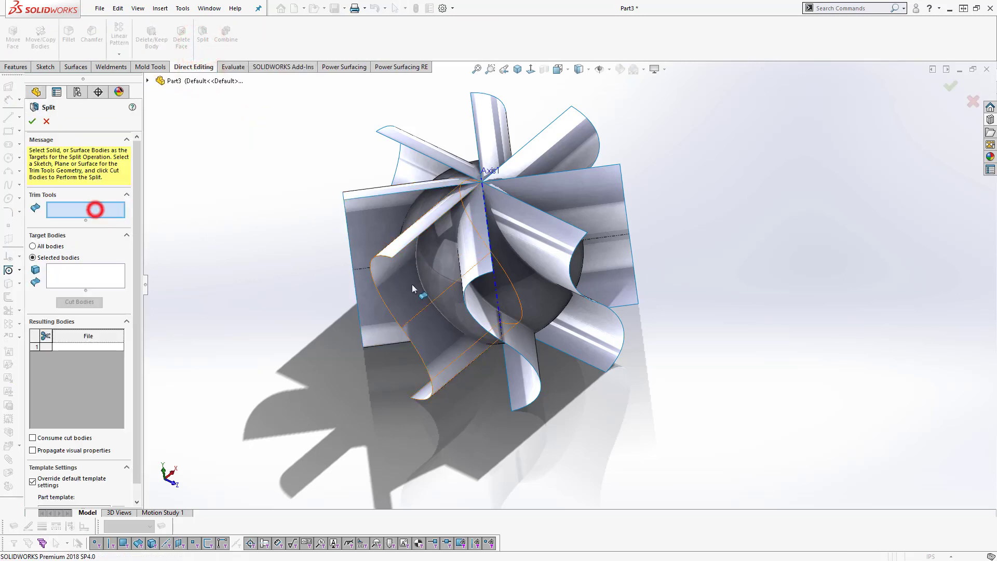
click(356, 216)
click(405, 151)
click(489, 130)
click(574, 151)
click(589, 213)
click(551, 254)
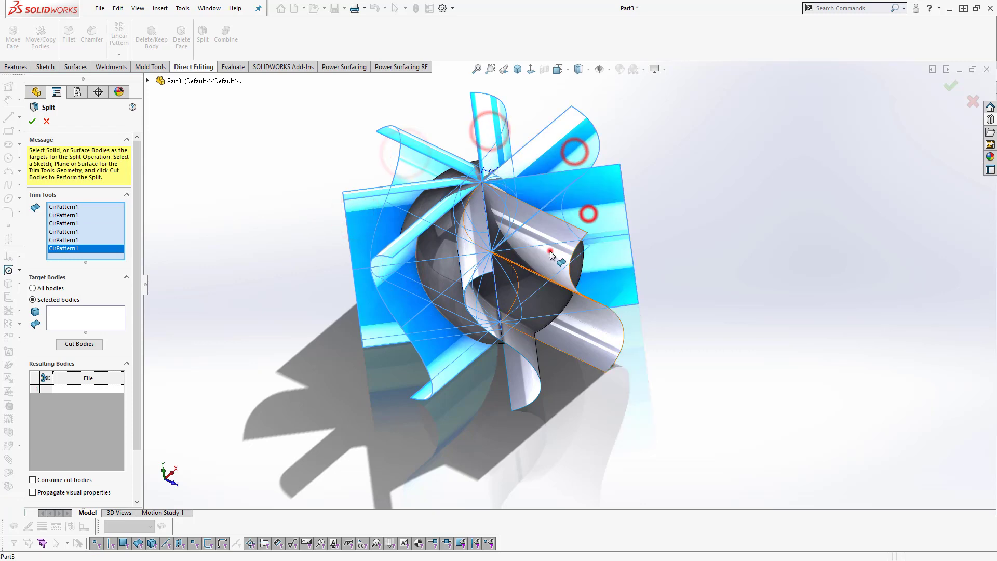
click(473, 254)
mouse_move(473, 256)
middle_down()
mouse_move(467, 296)
mouse_move(466, 270)
middle_up()
Target Surface-Revolve1, cut it, keep all eight resulting bodies, and confirm the split.
click(78, 336)
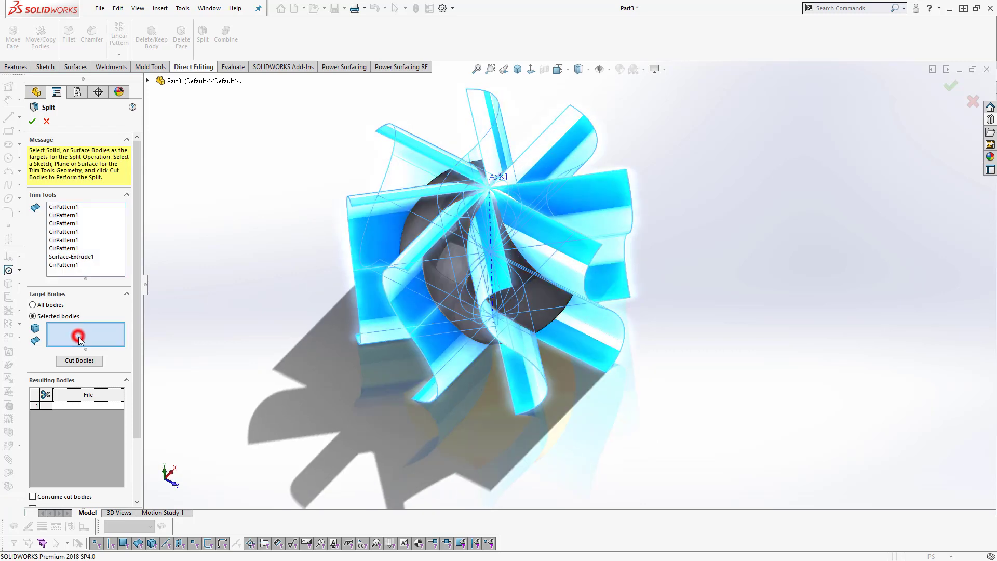
click(447, 264)
click(93, 364)
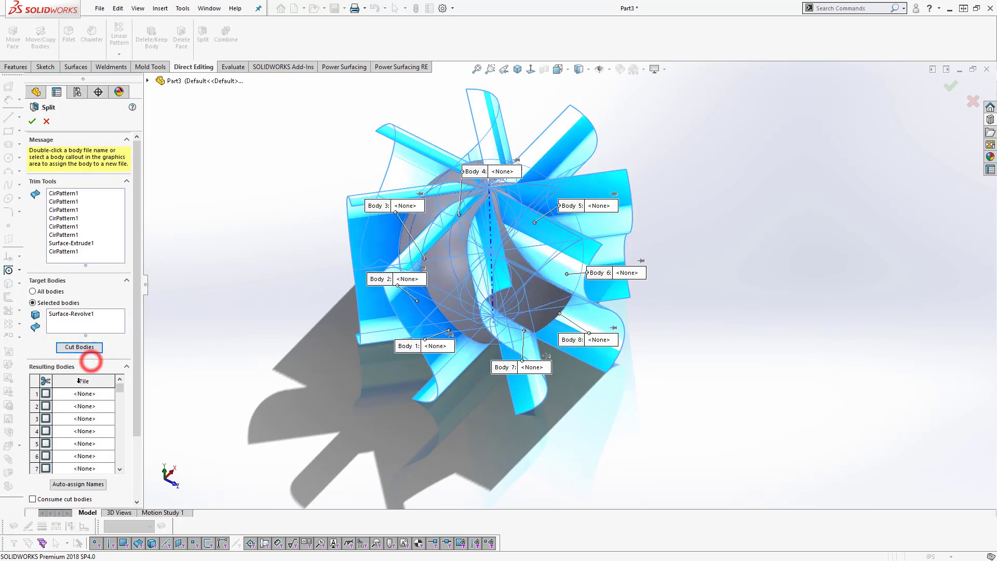
click(45, 394)
click(45, 406)
click(45, 418)
click(45, 431)
click(45, 444)
click(46, 456)
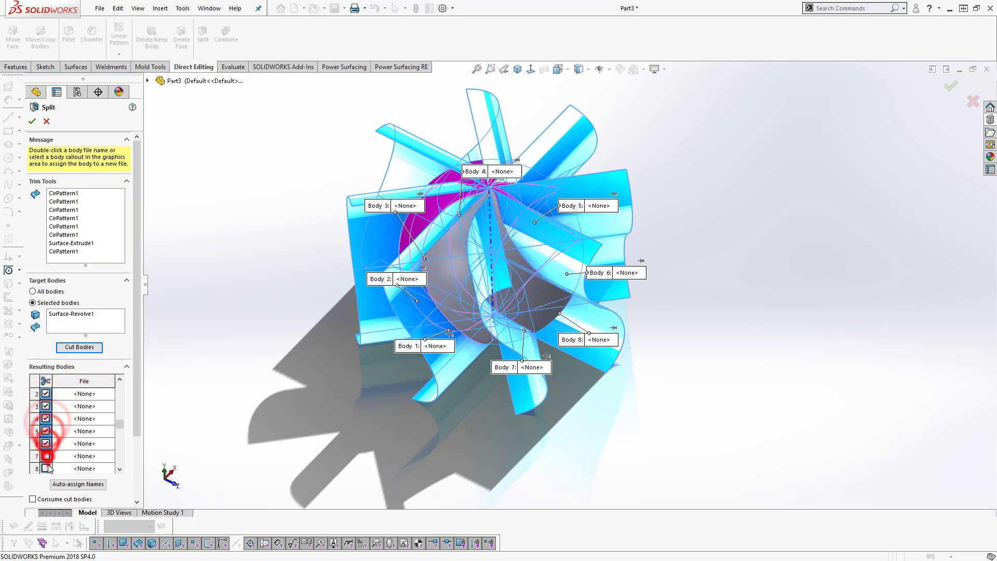
click(45, 469)
click(46, 390)
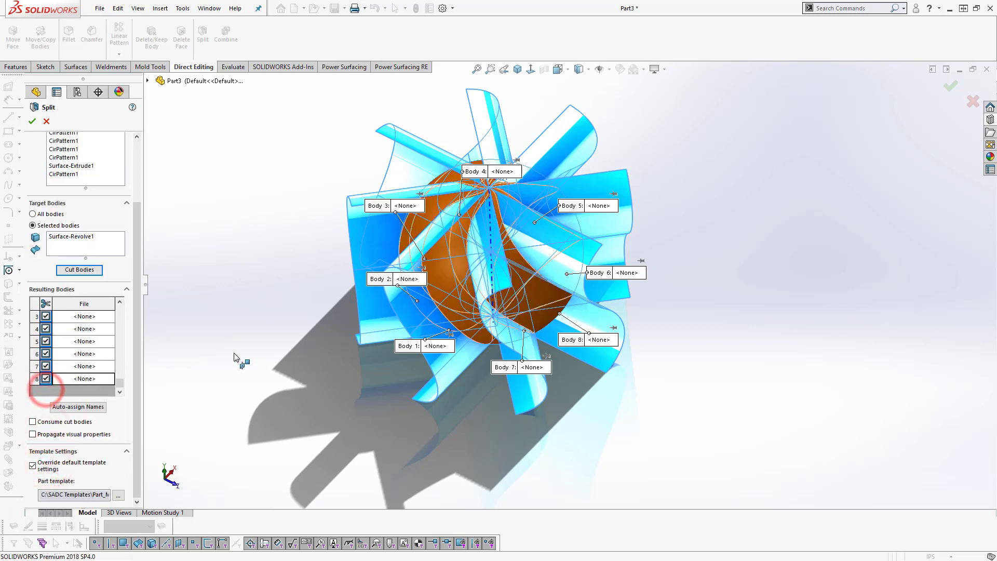
click(34, 120)
click(259, 204)
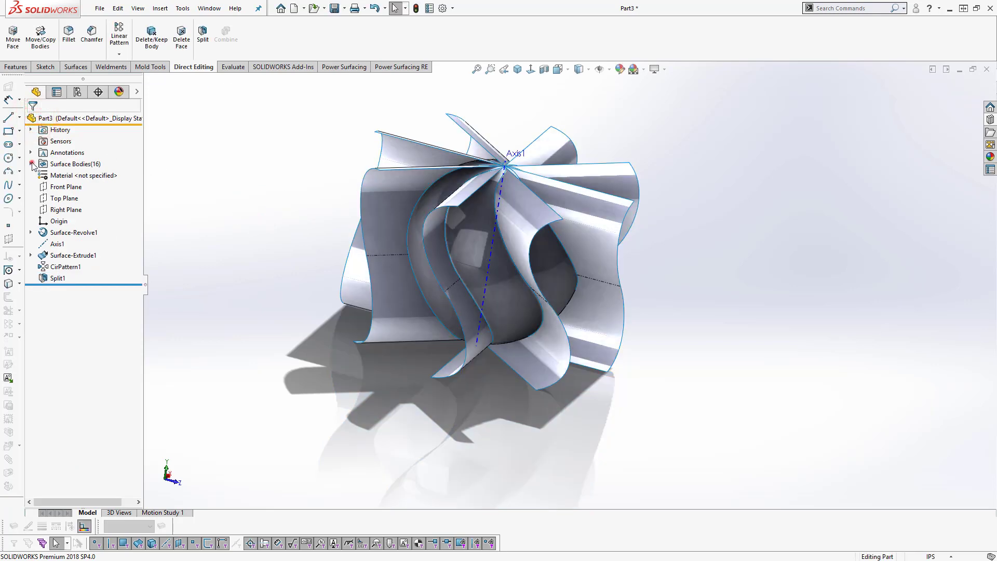
Hide the Surface-Extrude1 and CirPattern1 cutting bodies from the Surface Bodies folder.
click(31, 163)
click(71, 177)
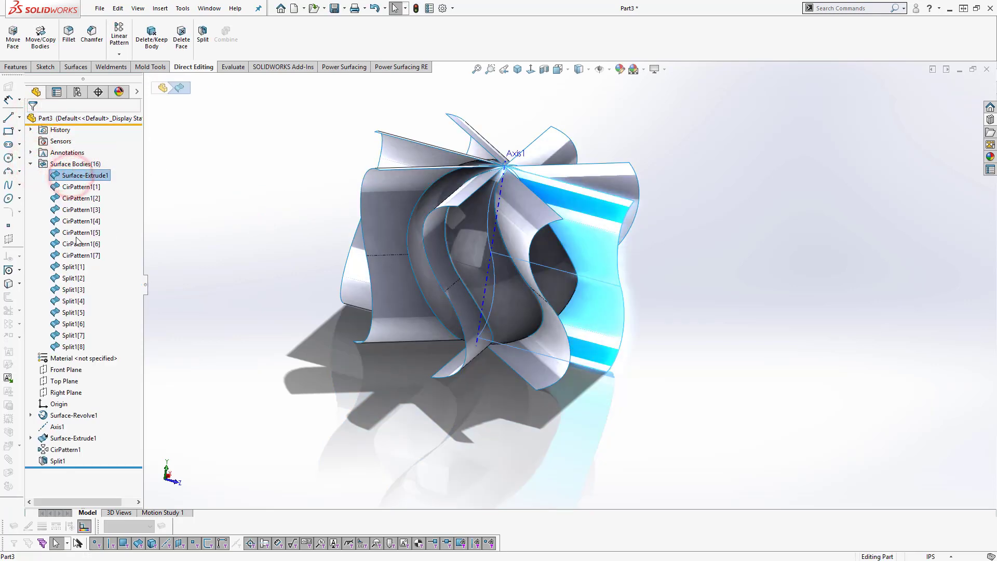
shift+click(80, 257)
click(88, 243)
click(229, 232)
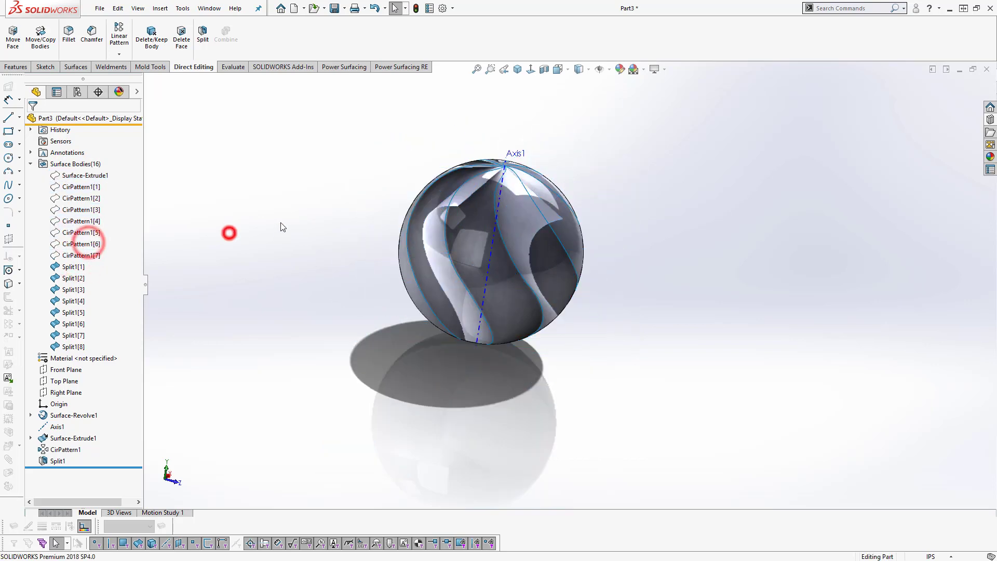
Orbit to inspect the sphere's eight S-shaped seams and bring up the Surfaces commands.
middle_drag(283, 226, 450, 128)
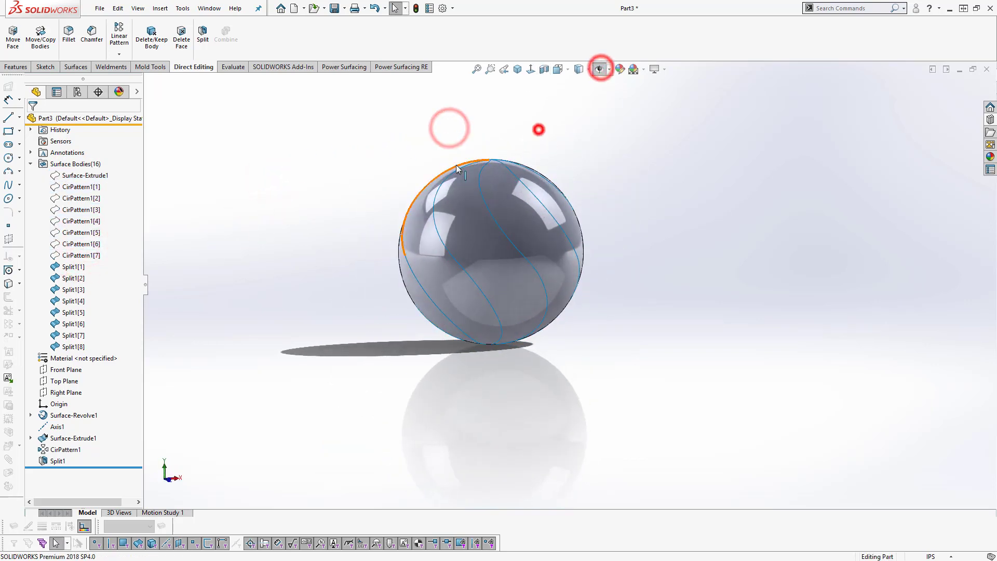
middle_drag(455, 164, 276, 274)
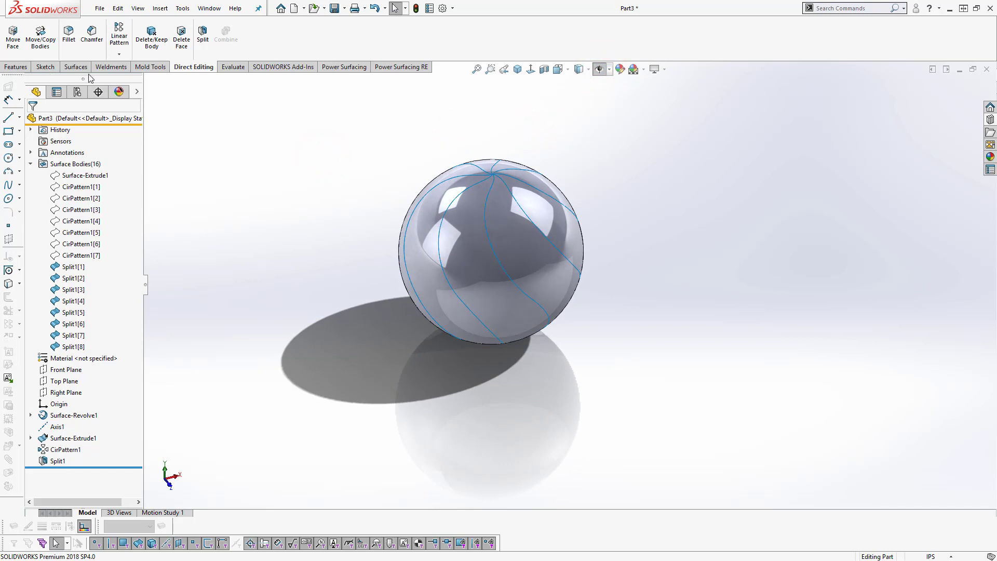
click(16, 68)
click(419, 53)
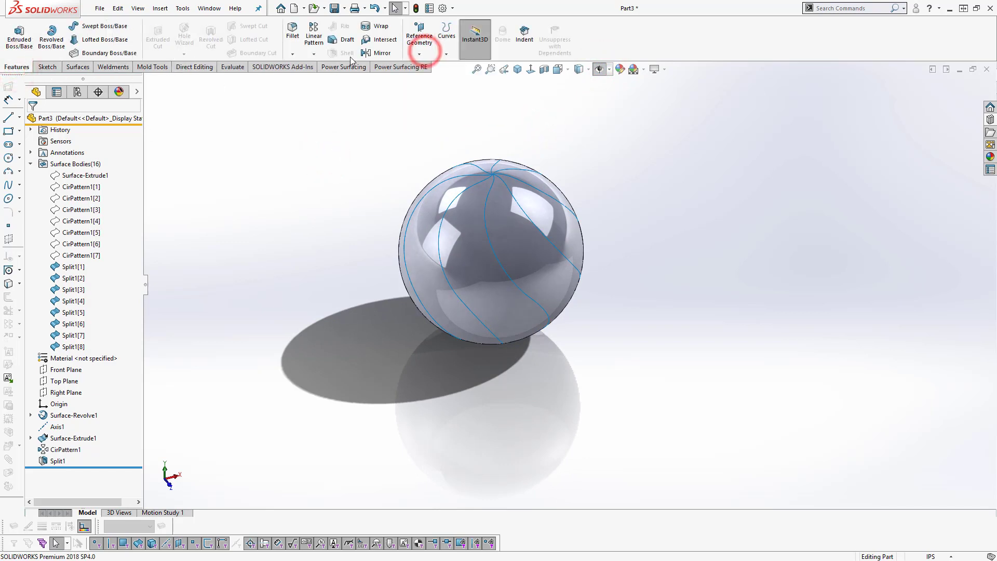
click(77, 68)
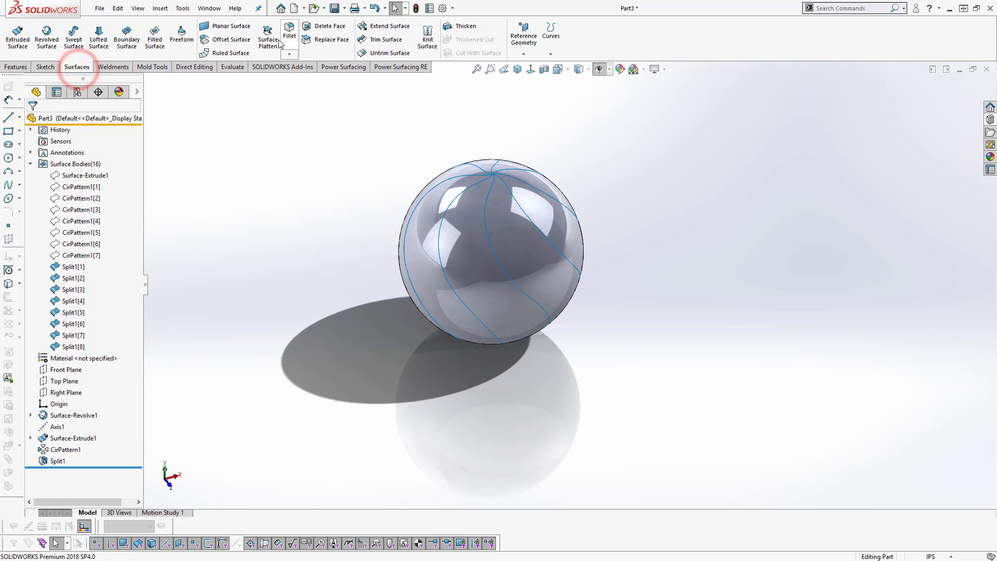
Surface-flatten one gore face of the sphere, anchored at its top pole vertex.
click(279, 43)
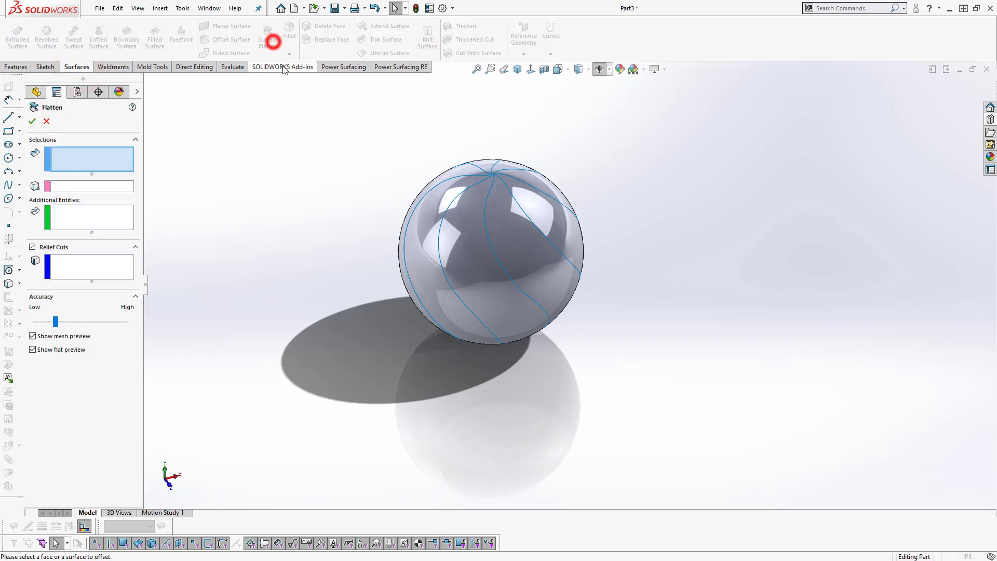
click(473, 245)
click(116, 186)
scroll(533, 223, down, 10)
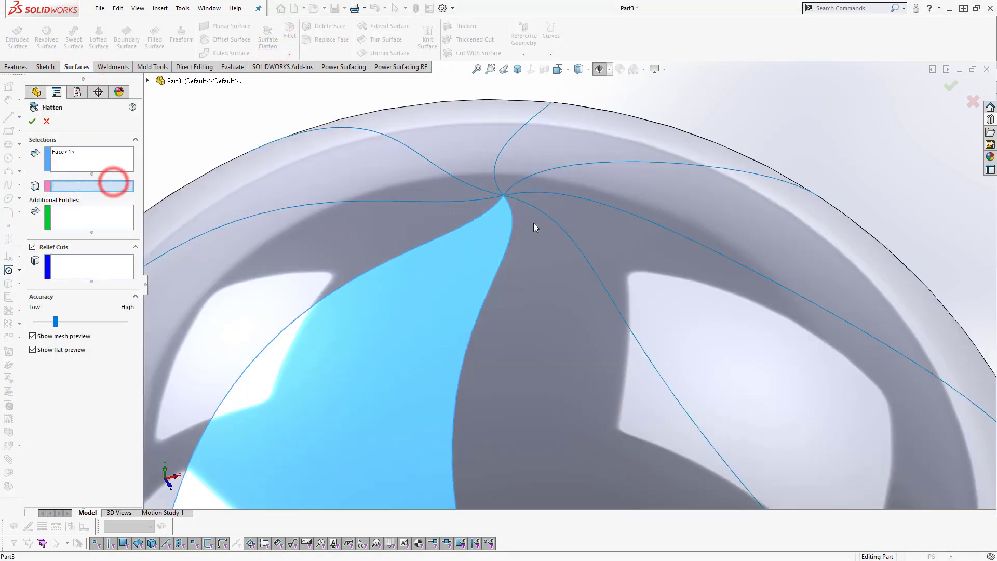
scroll(502, 203, down, 4)
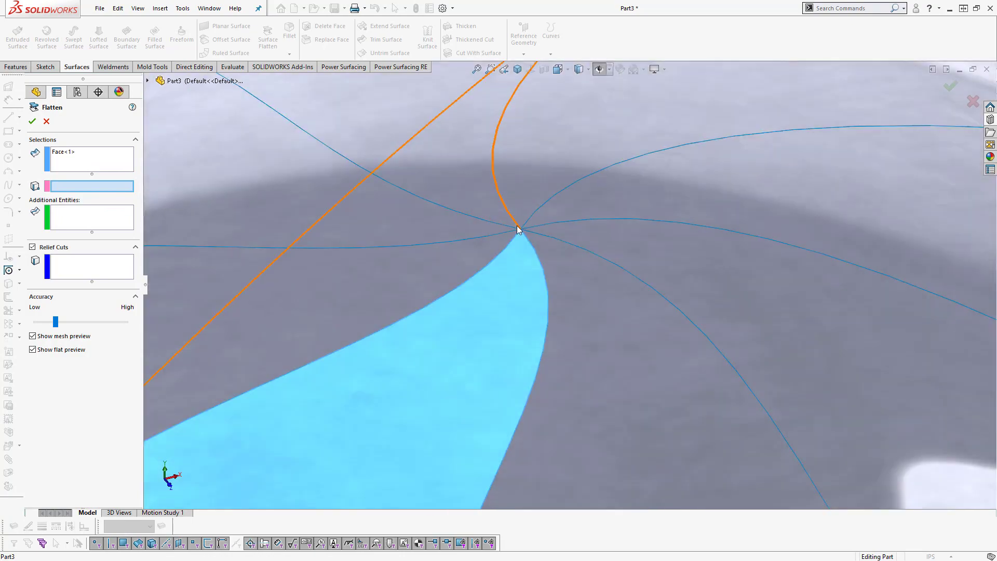
click(520, 229)
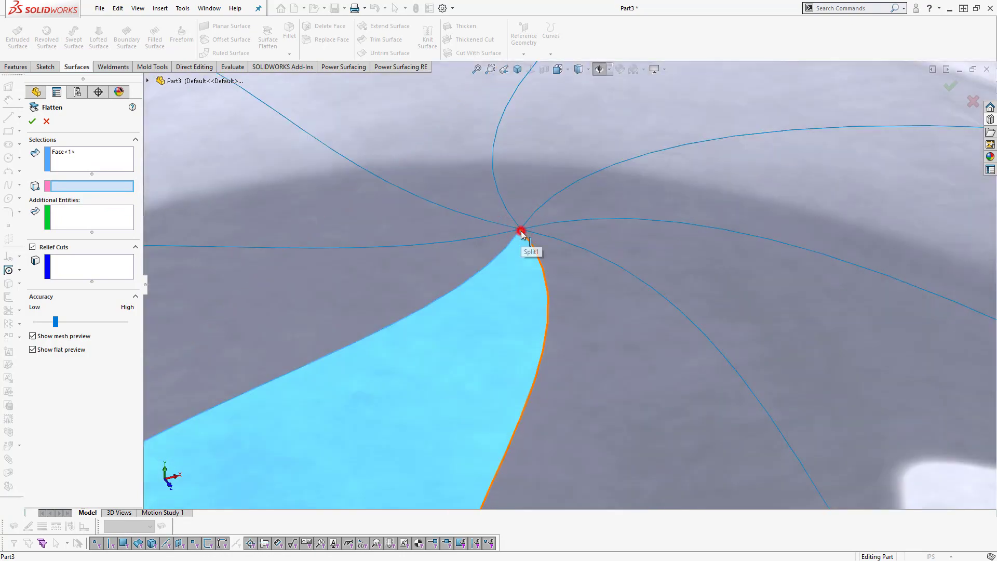
click(521, 231)
scroll(526, 234, up, 5)
middle_drag(525, 234, 469, 225)
right_click(471, 226)
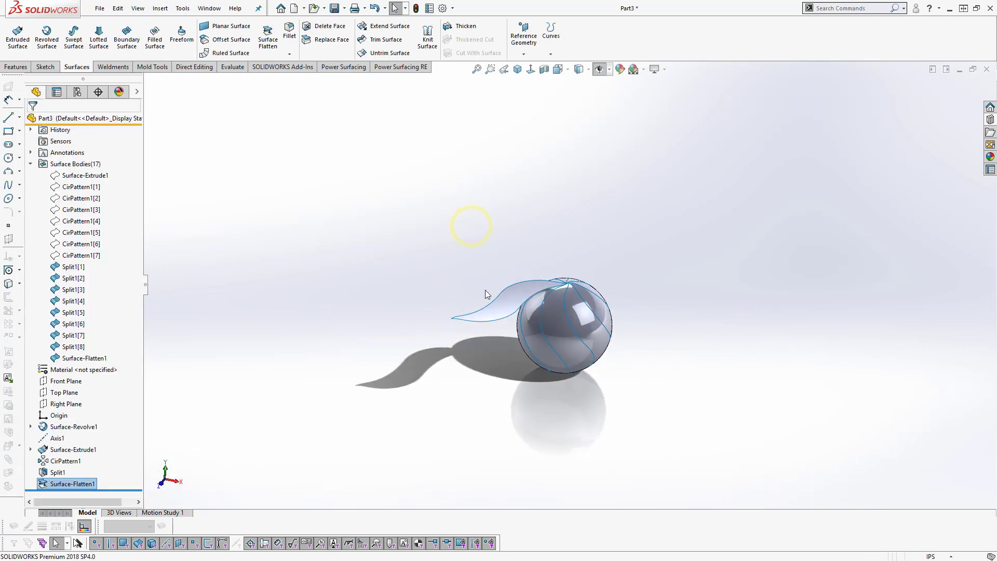
Inspect Surface-Flatten1 from the front and at an angle, then open the flat strip's context menu.
middle_drag(487, 294, 594, 407)
scroll(532, 366, down, 4)
key(space)
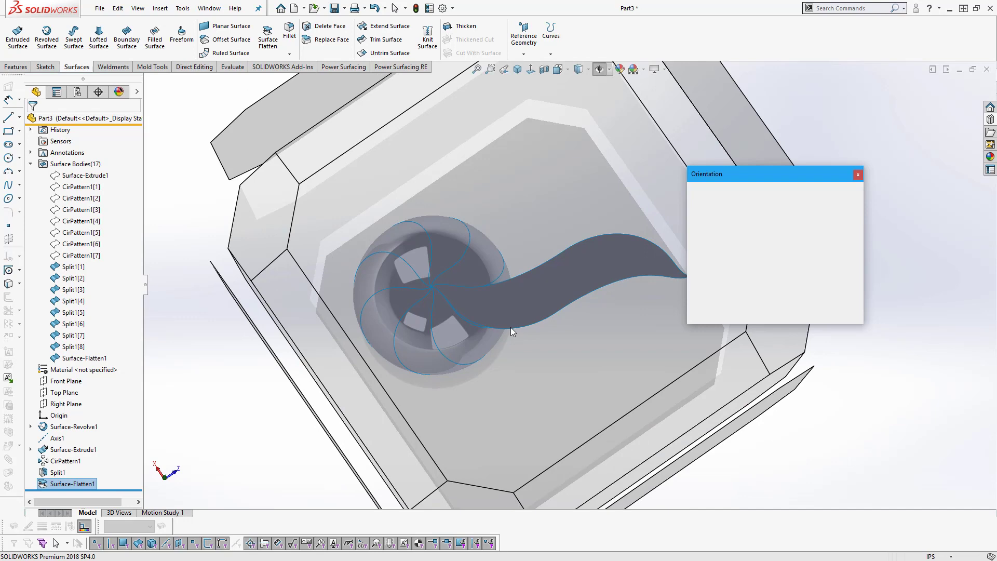
click(431, 318)
click(612, 334)
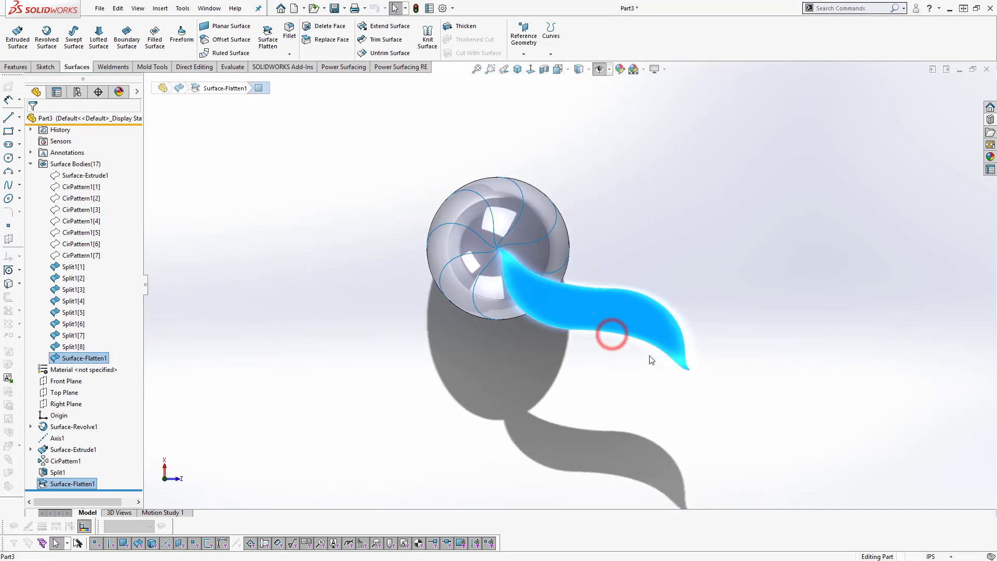
scroll(651, 359, down, 3)
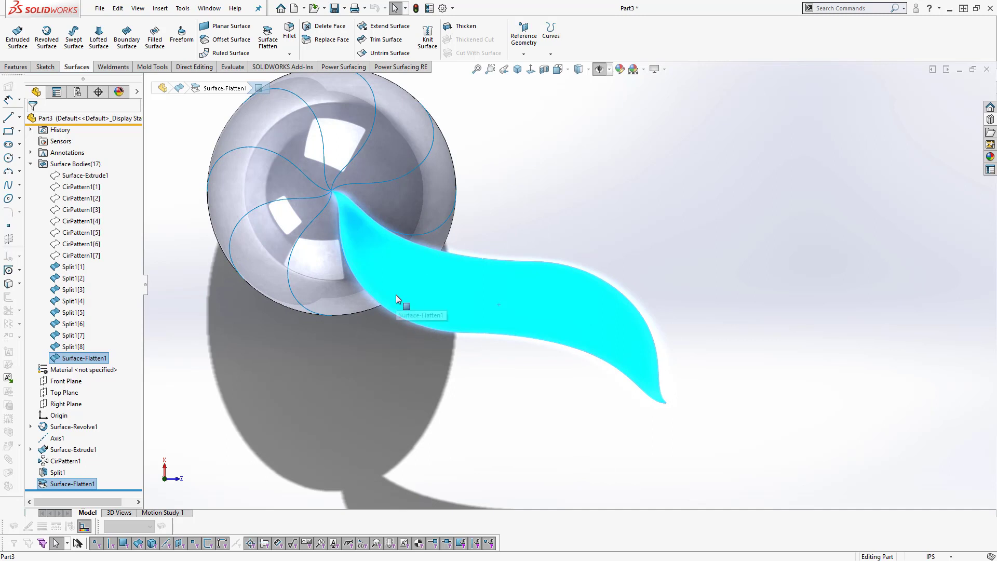
scroll(566, 291, up, 3)
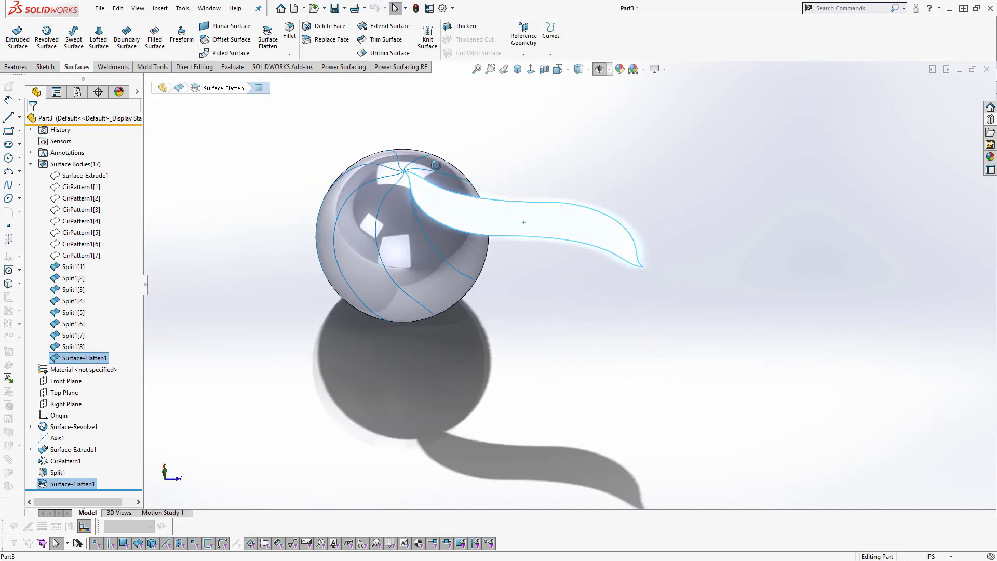
scroll(565, 241, down, 2)
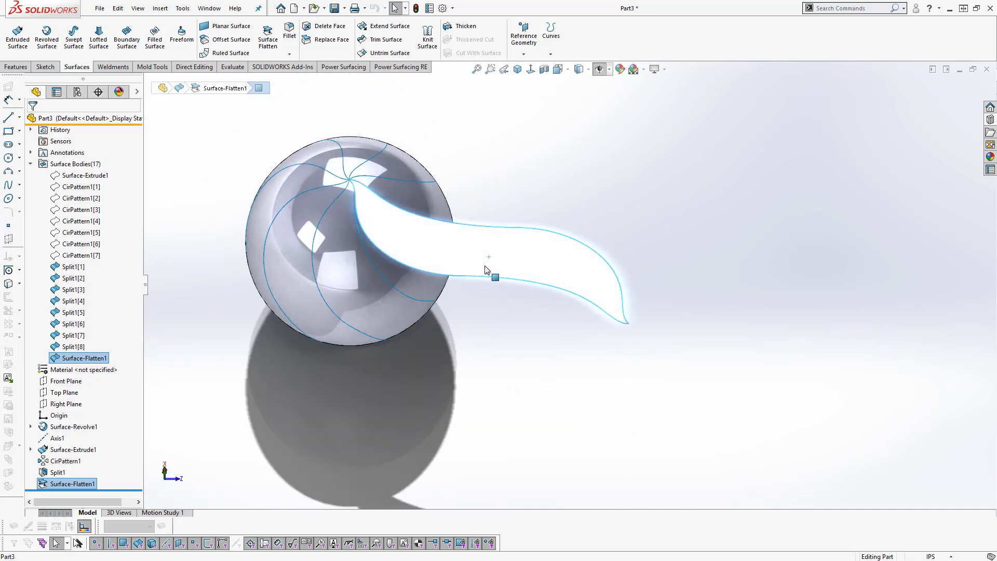
middle_drag(465, 259, 479, 226)
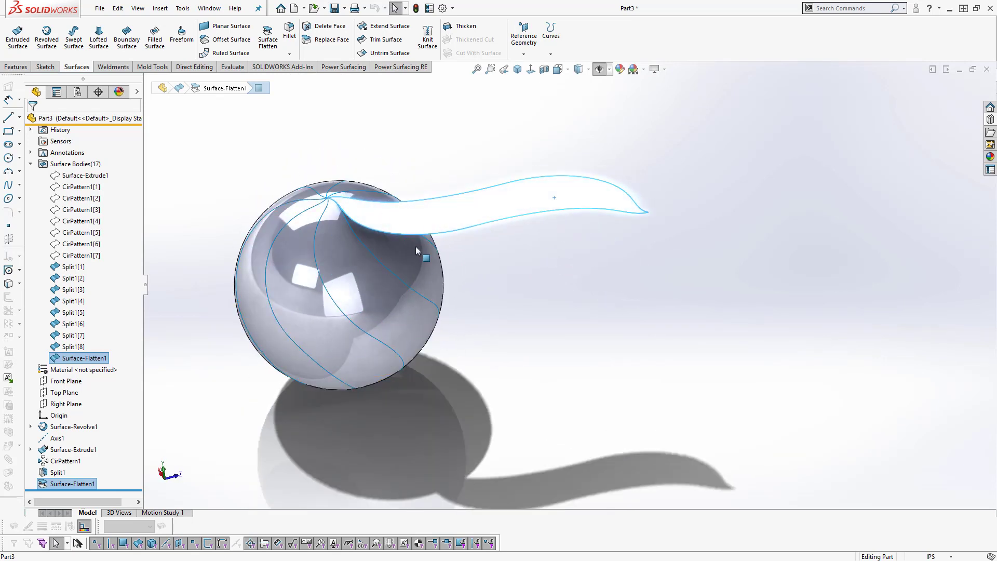
click(546, 285)
right_click(508, 207)
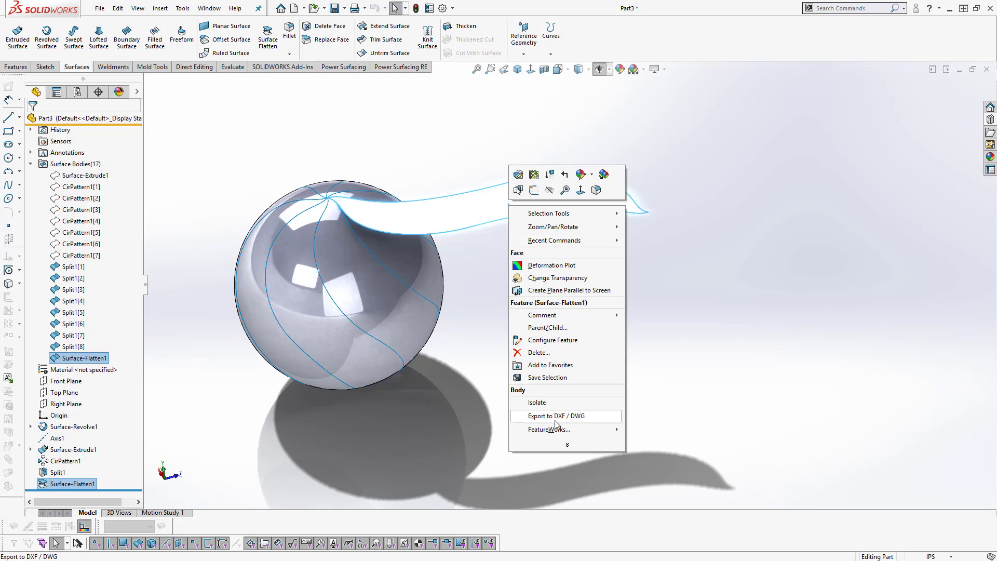
Choose Export to DXF/DWG for the flat gore, then view the model from the Top.
click(550, 421)
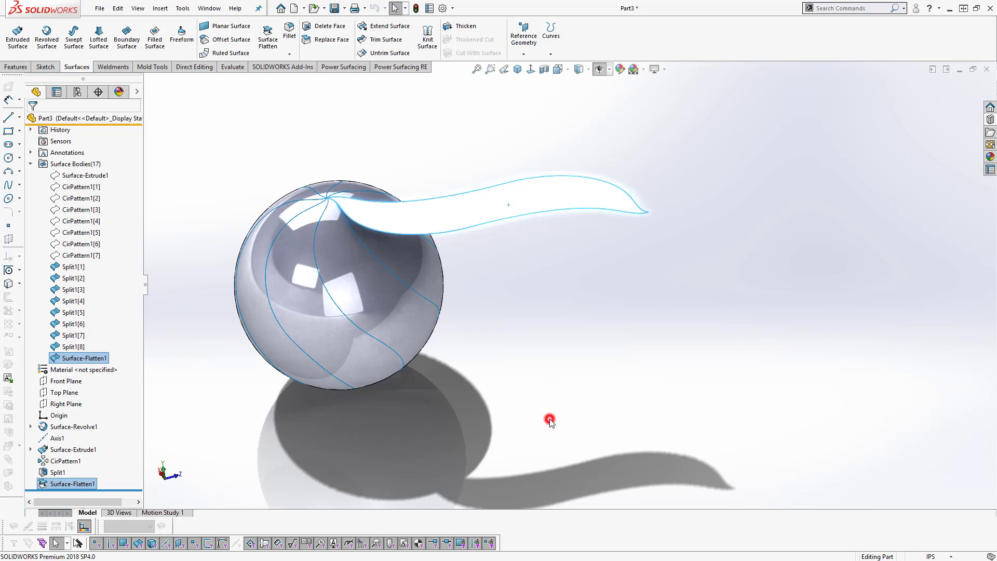
middle_drag(439, 221, 423, 338)
click(517, 69)
click(510, 133)
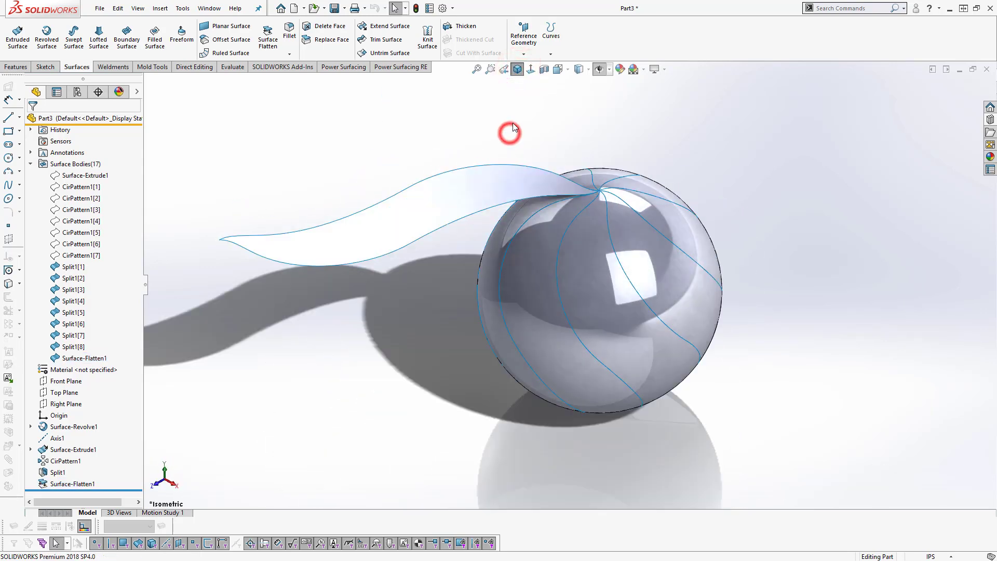
key(space)
click(452, 251)
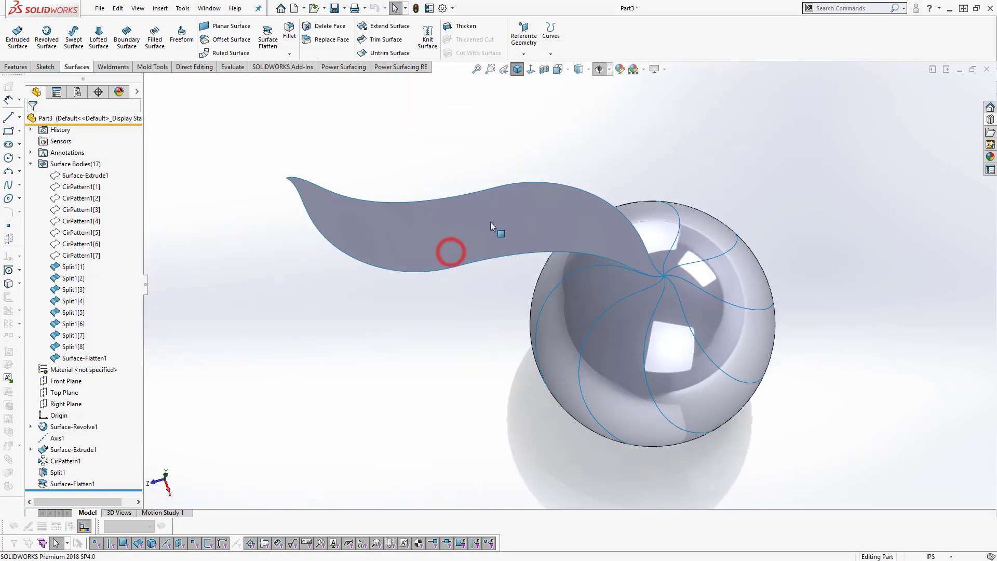